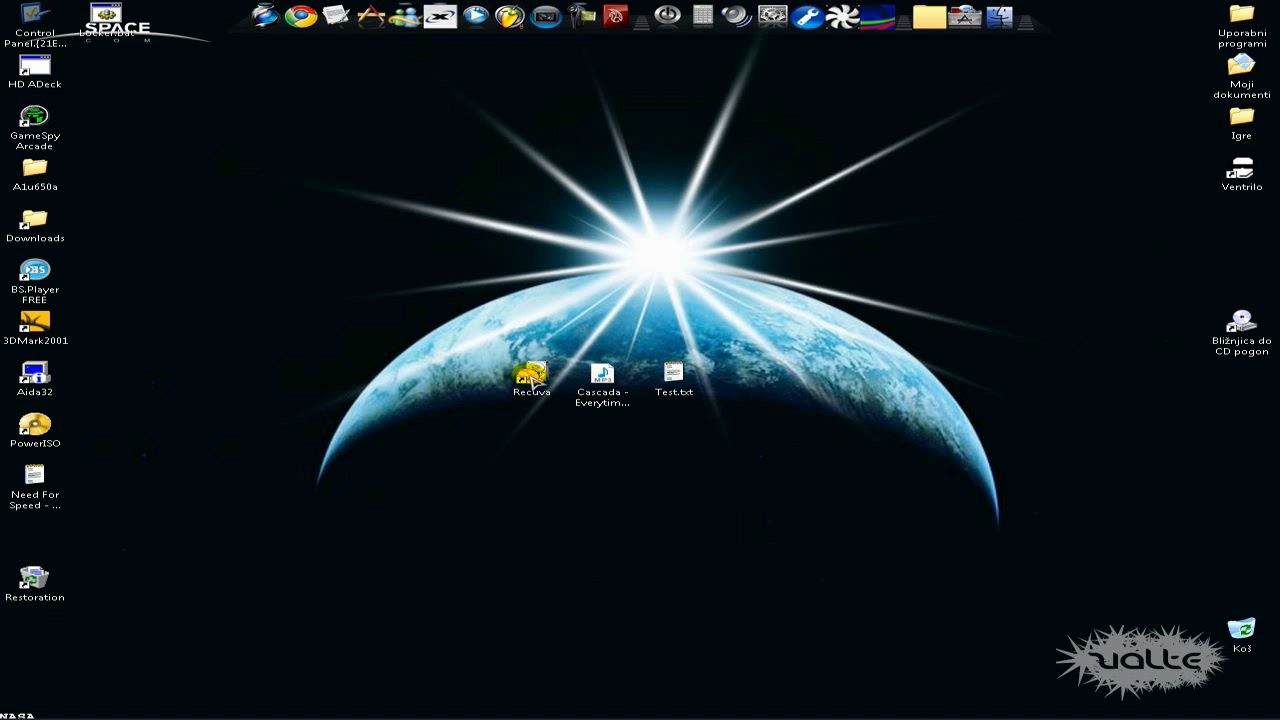
Run Recuva Setup, accept the licence and keep the C:\Program Files\Recuva install folder.
click(212, 706)
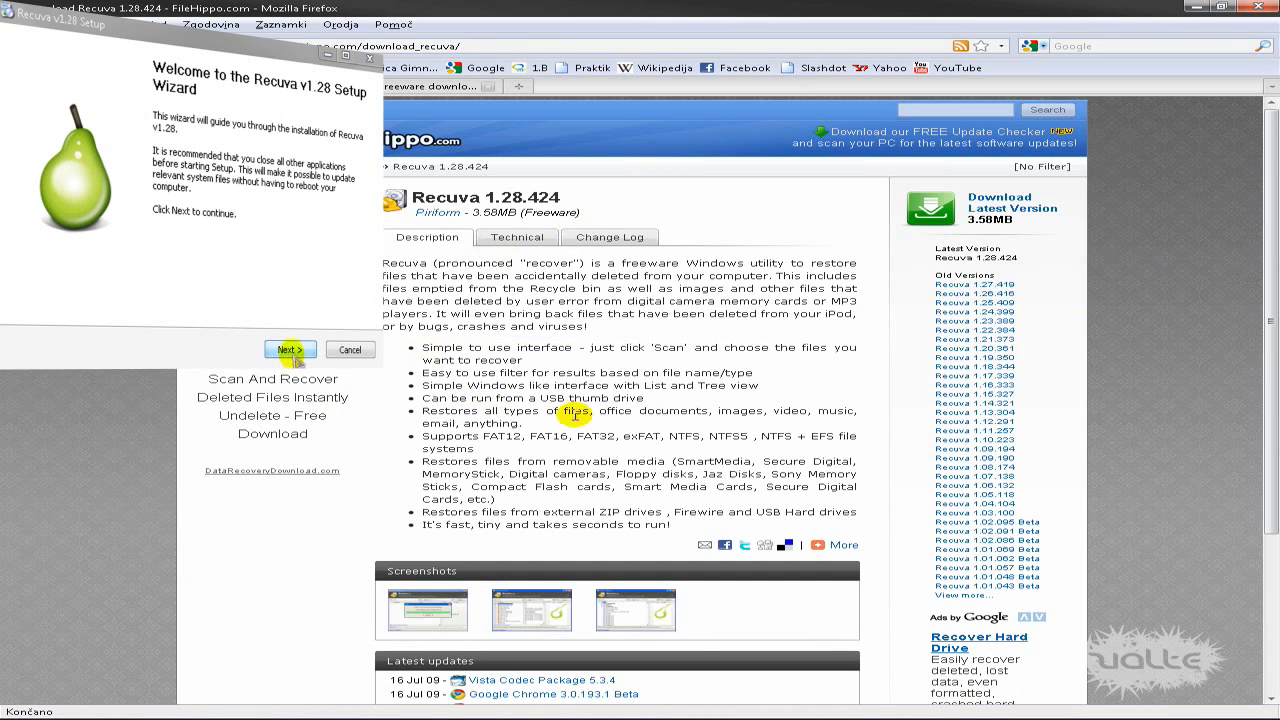
click(289, 349)
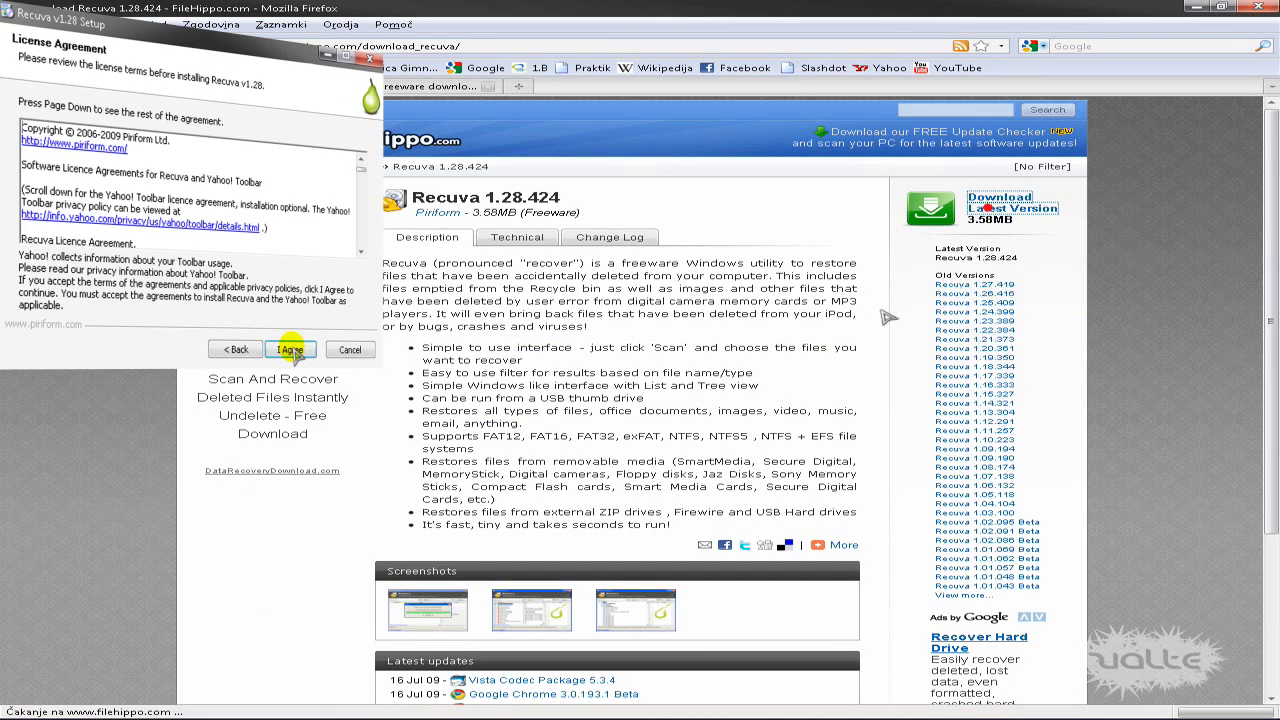
click(289, 349)
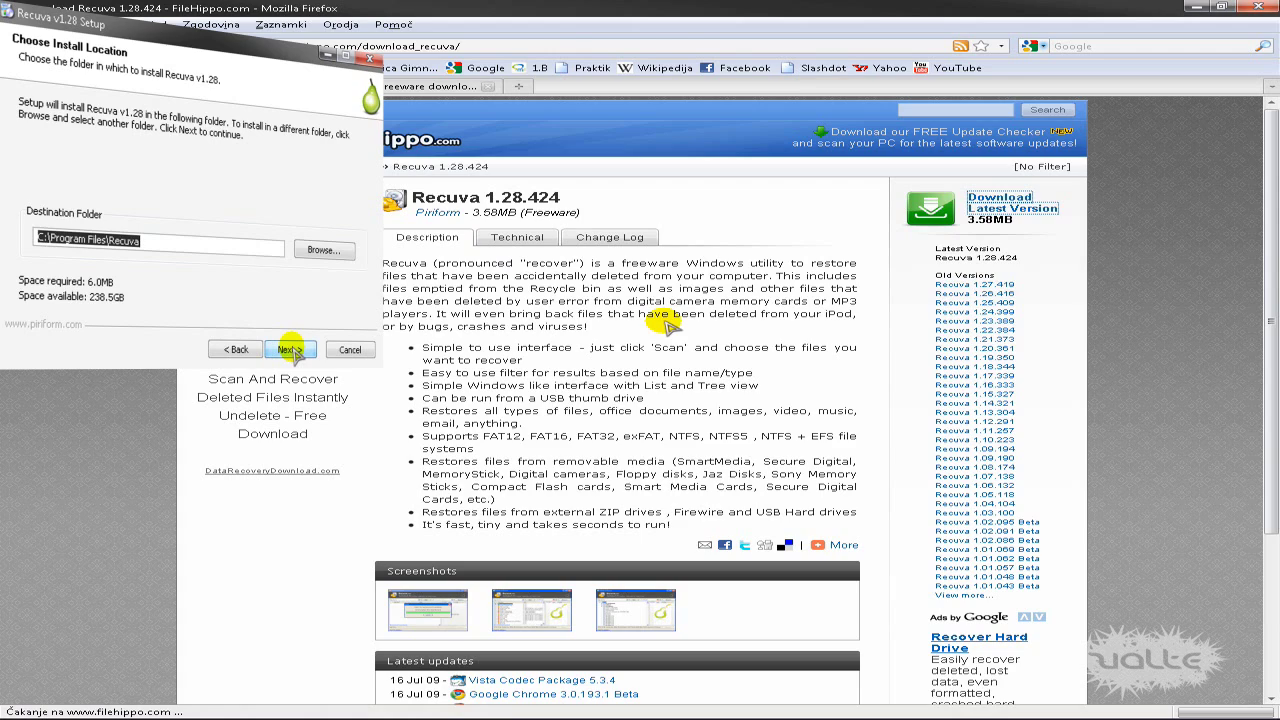
click(289, 349)
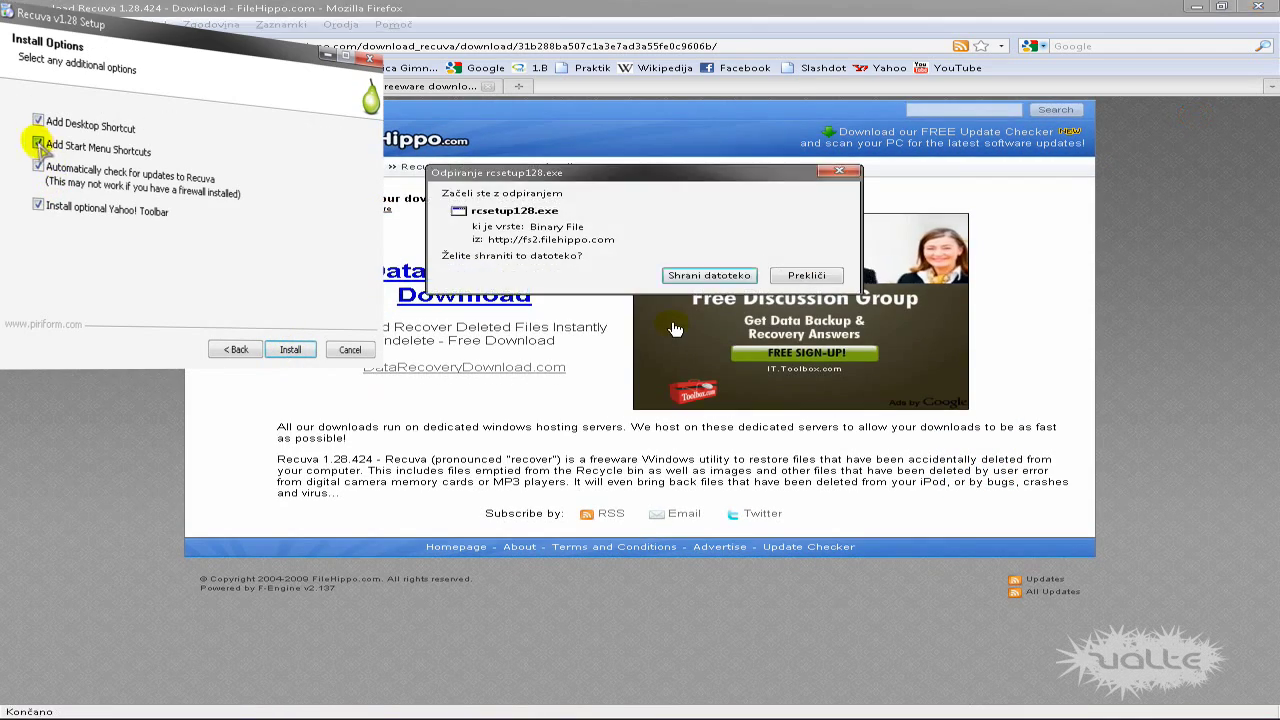
Keep only the desktop shortcut, disable update checks, decline the Yahoo toolbar, and install.
click(709, 275)
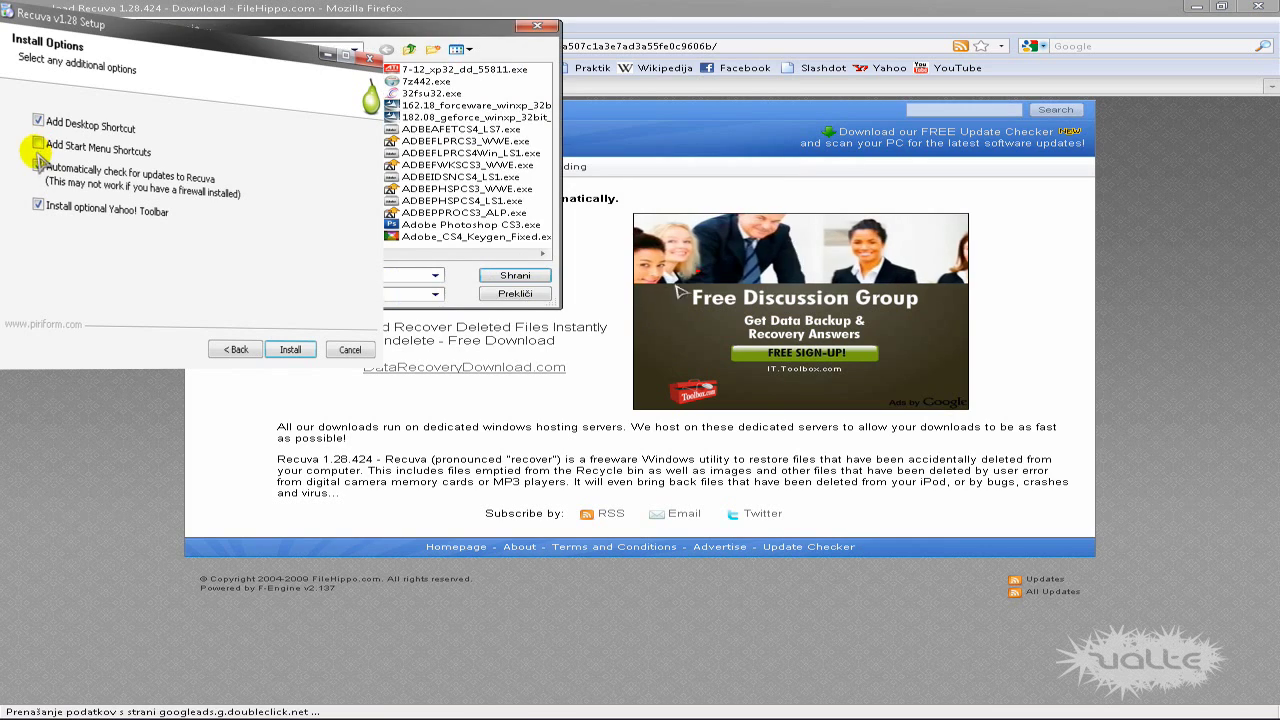
click(515, 293)
click(38, 205)
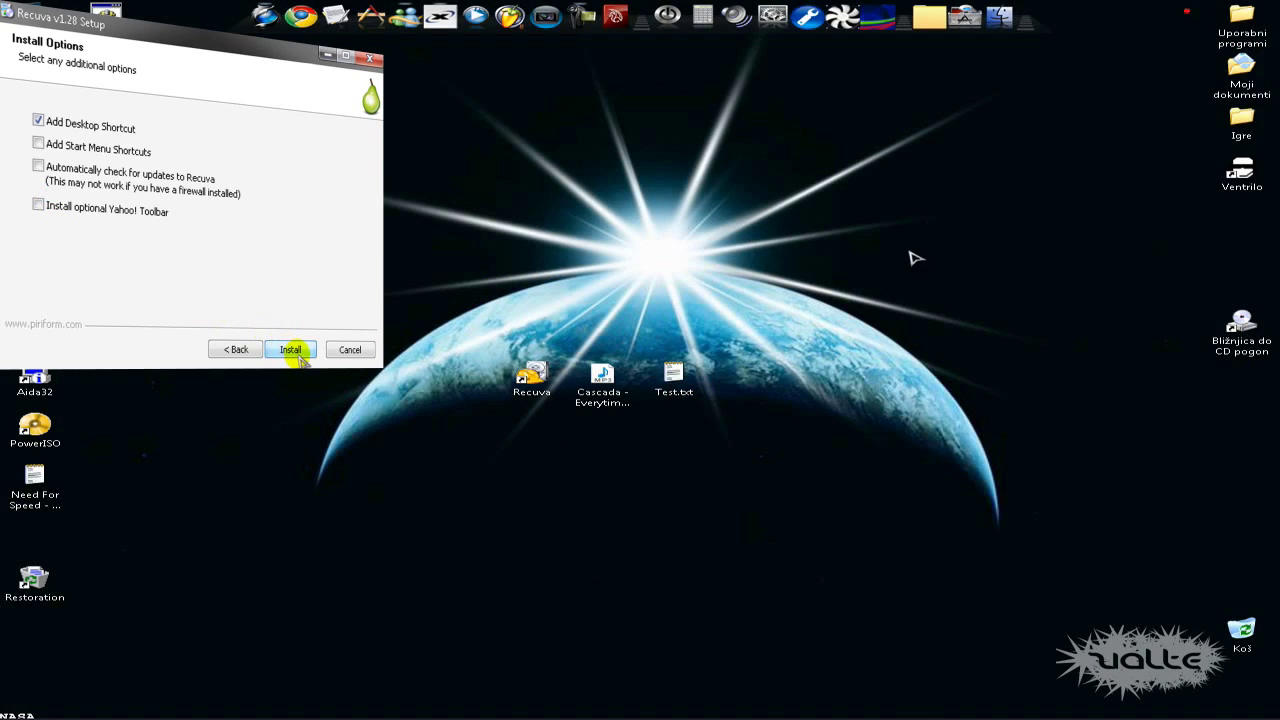
click(290, 349)
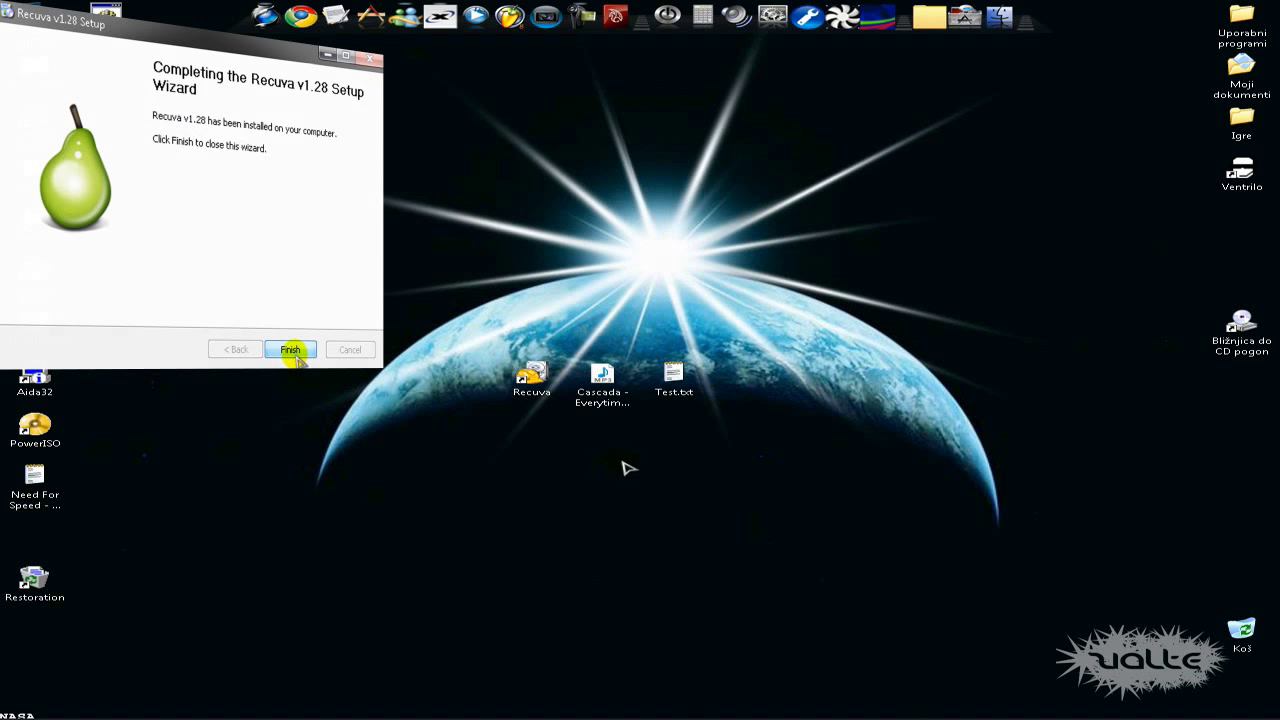
Delete Test.txt and the Cascada MP3 to the Recycle Bin.
drag(743, 365, 581, 433)
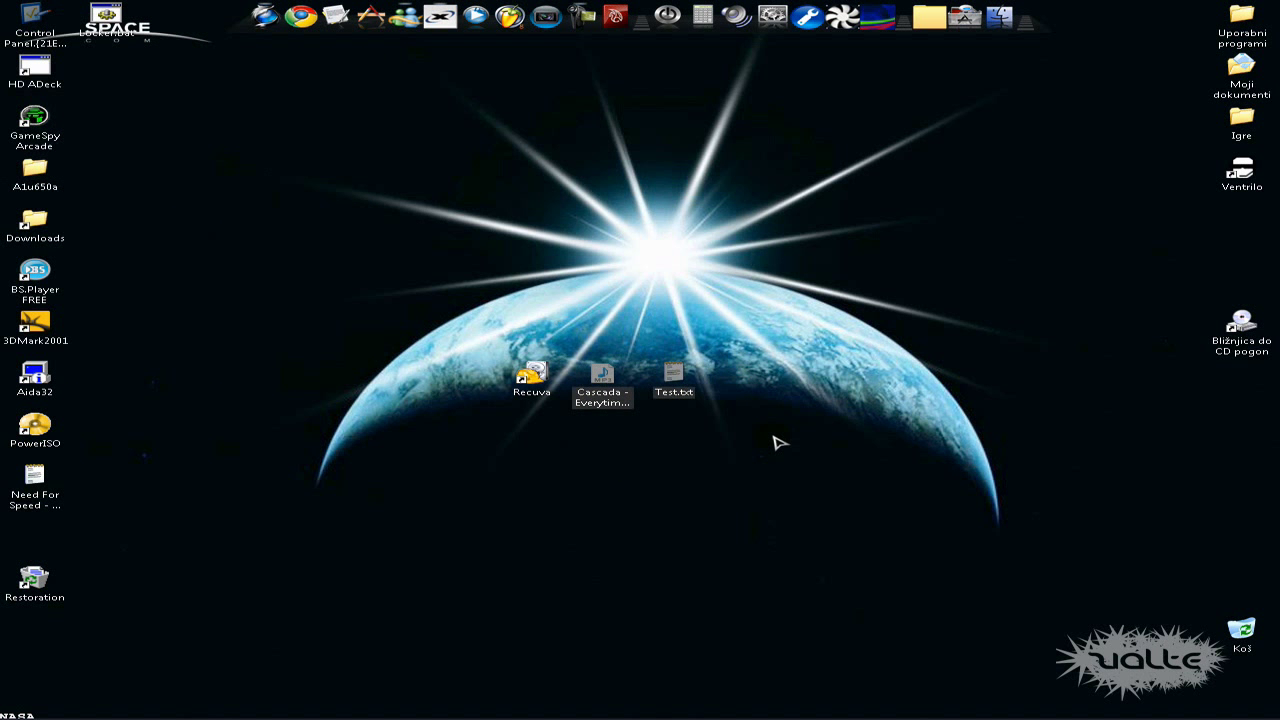
key(Delete)
key(Return)
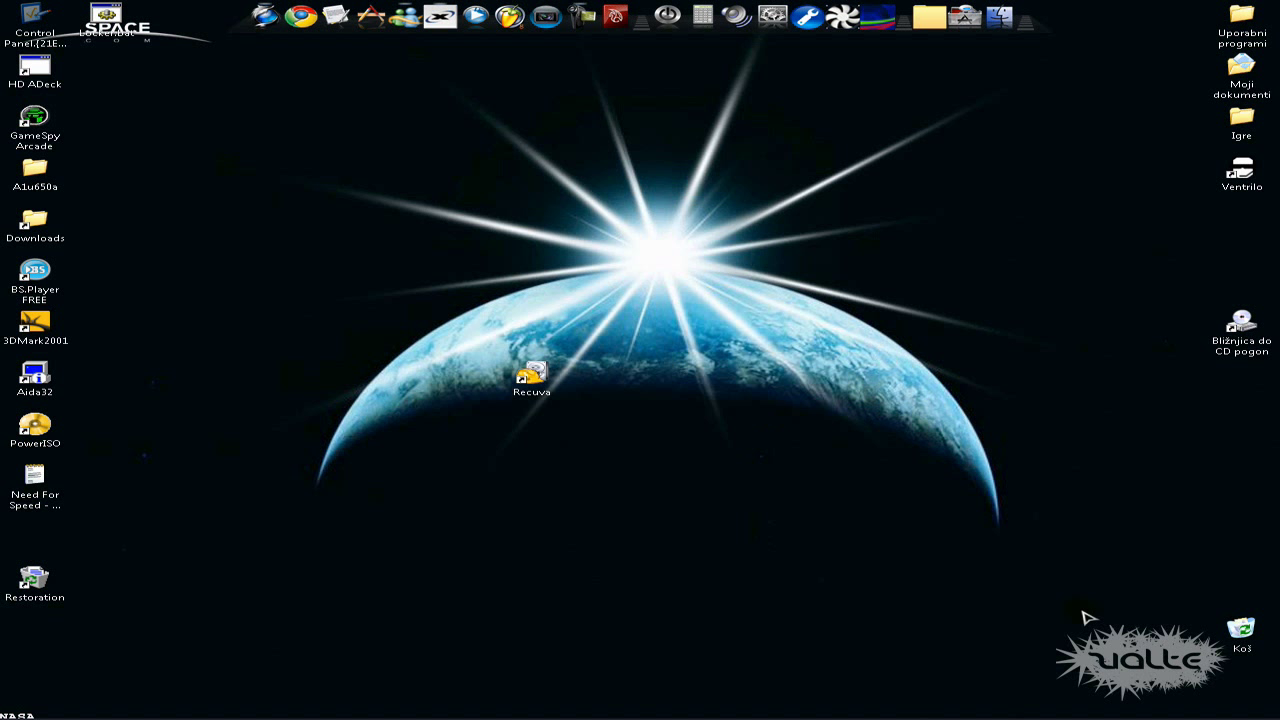
Open the Recycle Bin (Koš) and select the deleted Test.txt and Cascada files.
right_click(1242, 630)
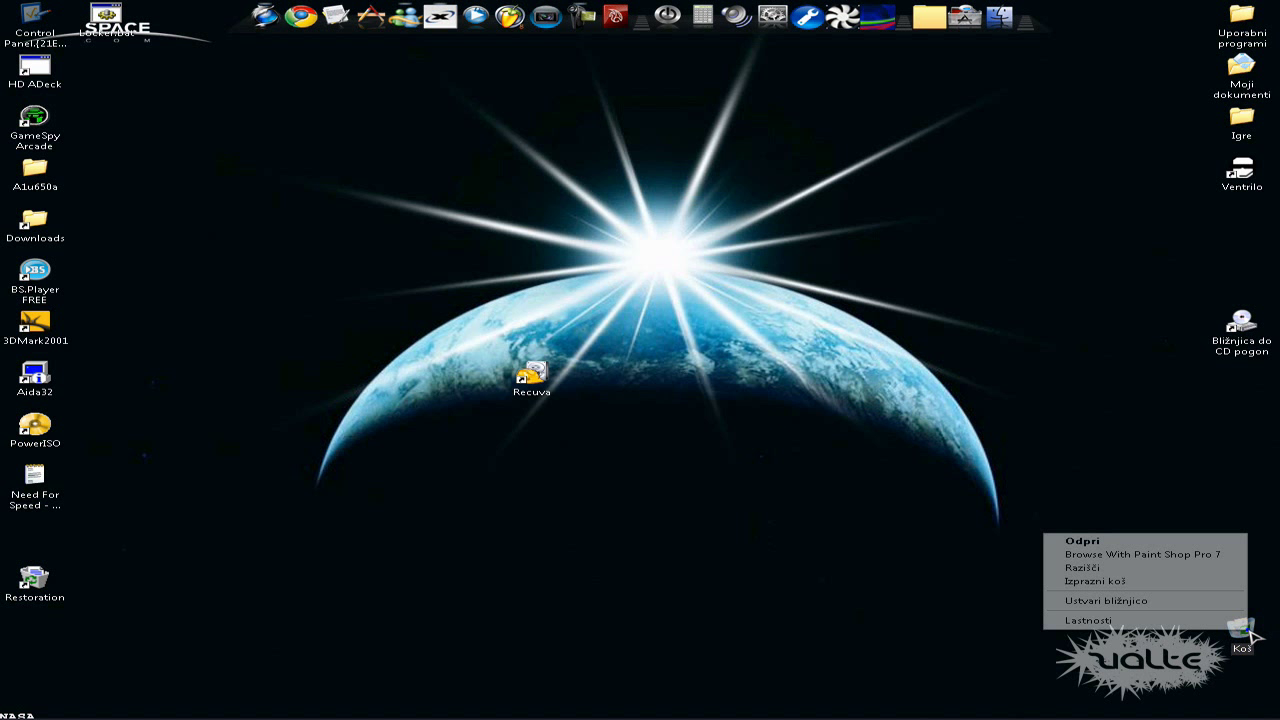
click(1185, 583)
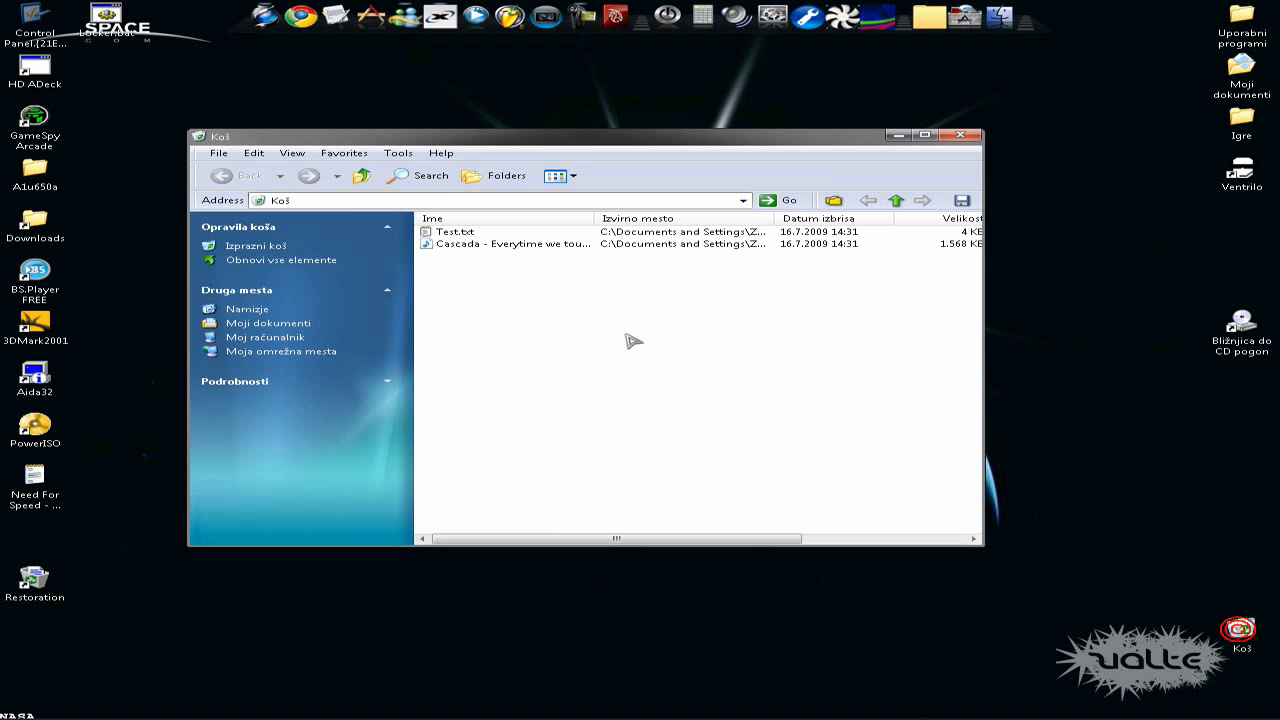
drag(572, 272, 1012, 372)
Arrange the restored Test.txt and Cascada MP3 icons beside Recuva on the desktop.
click(962, 136)
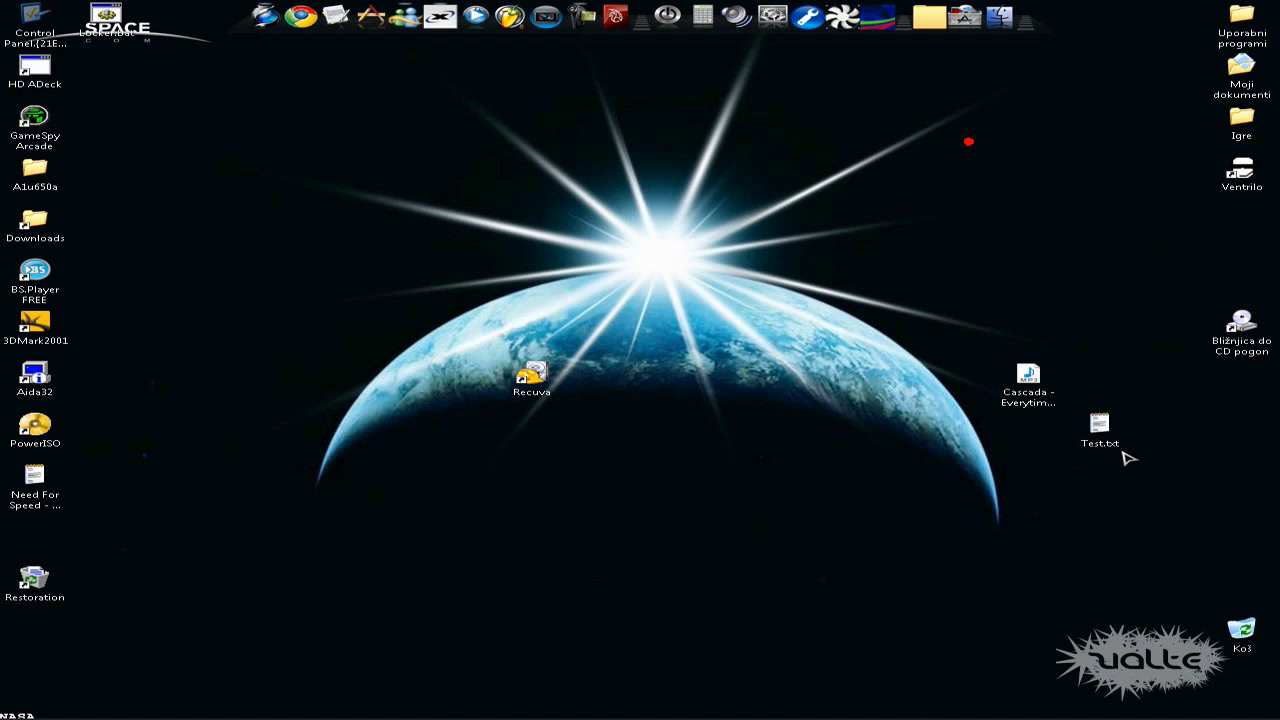
drag(1160, 458, 676, 380)
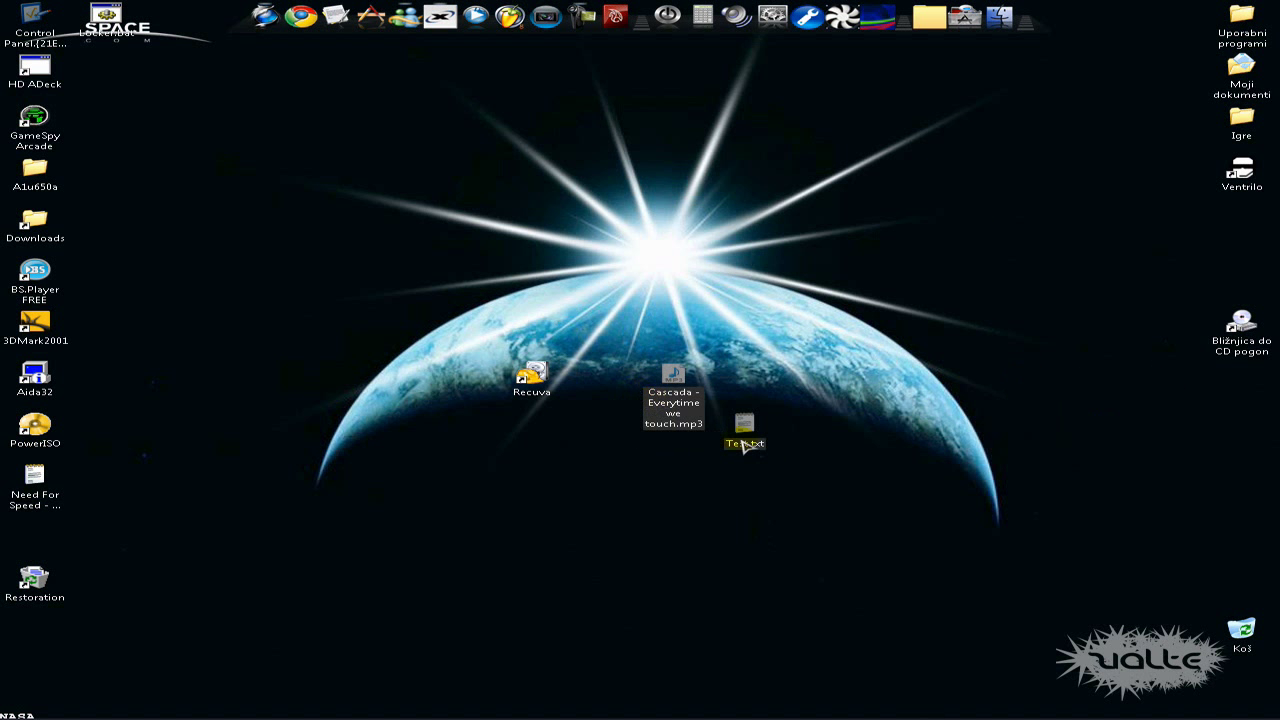
drag(748, 448, 768, 398)
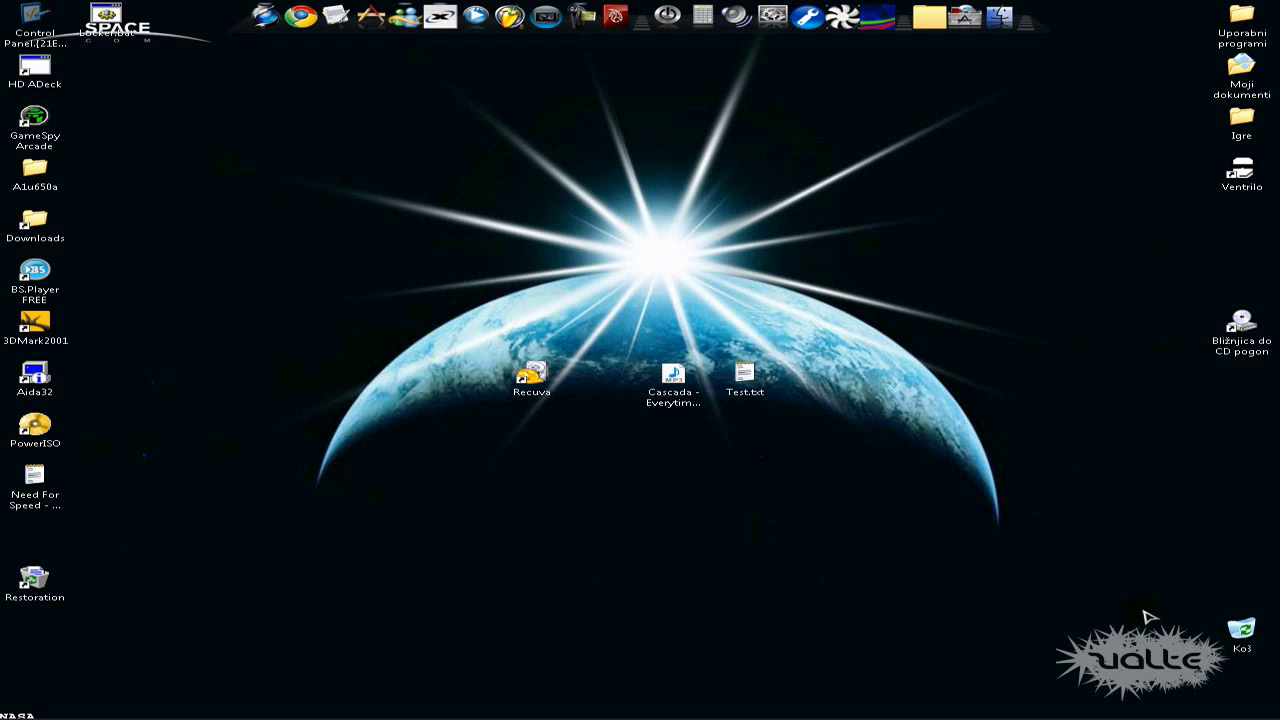
Permanently delete both files, confirming the two-item delete with Da.
drag(820, 362, 662, 412)
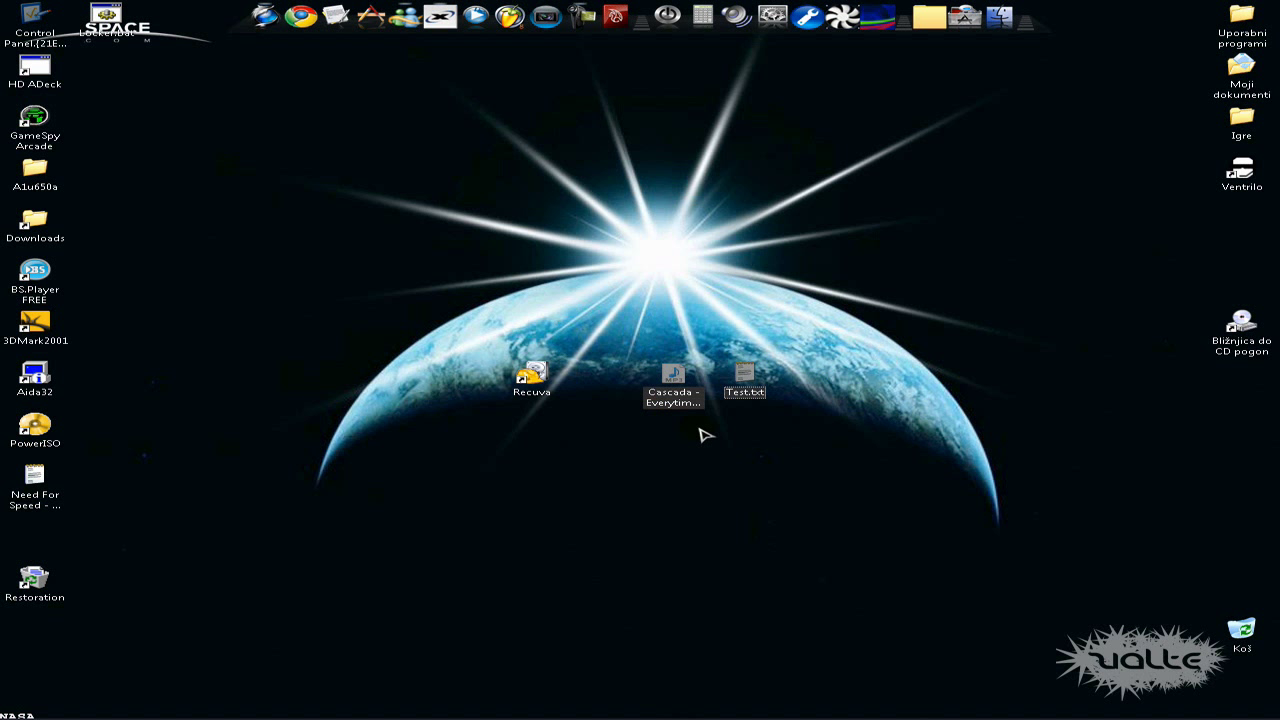
key(Delete)
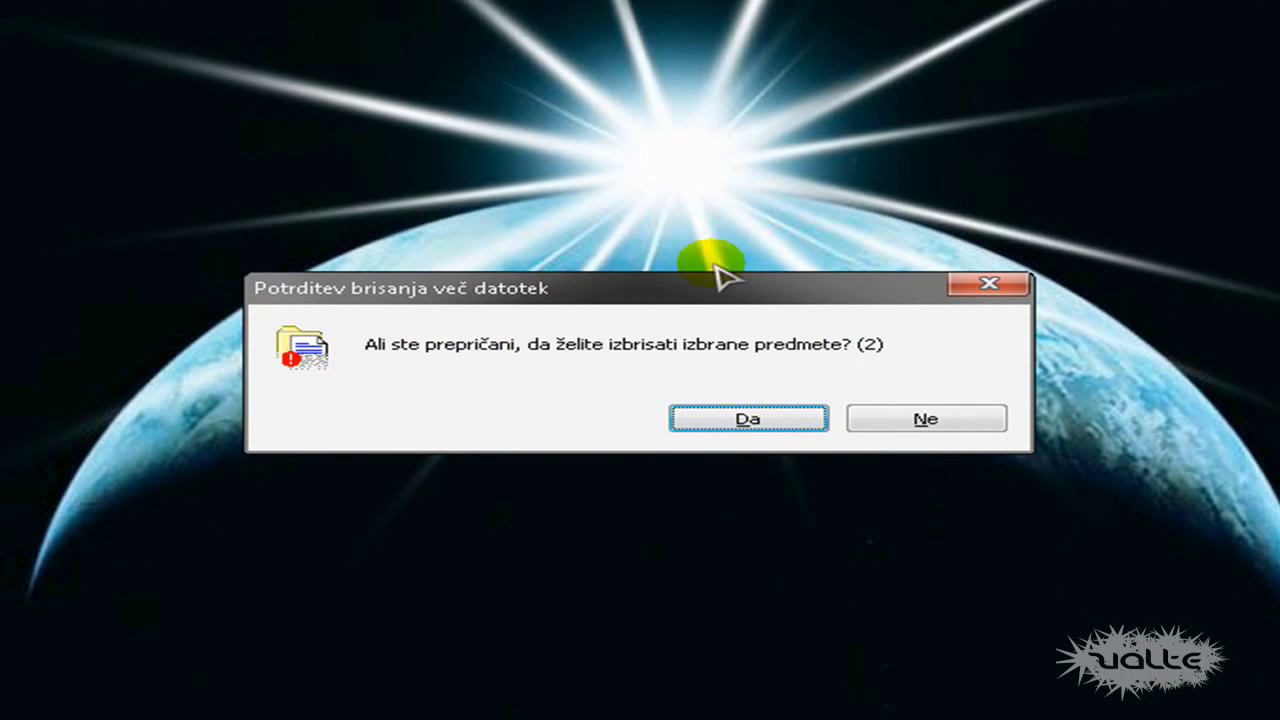
click(745, 418)
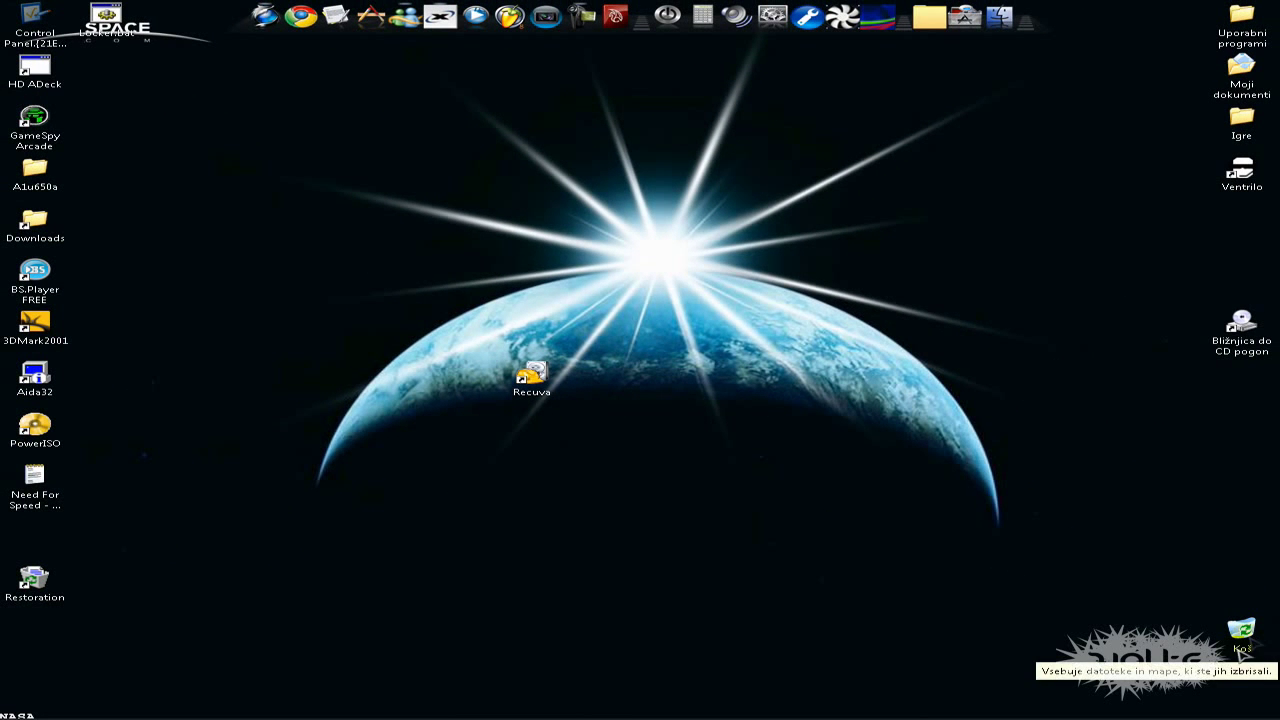
Launch Recuva without the wizard and scan Lokalni disk (C:), finding 8539 files.
double_click(528, 390)
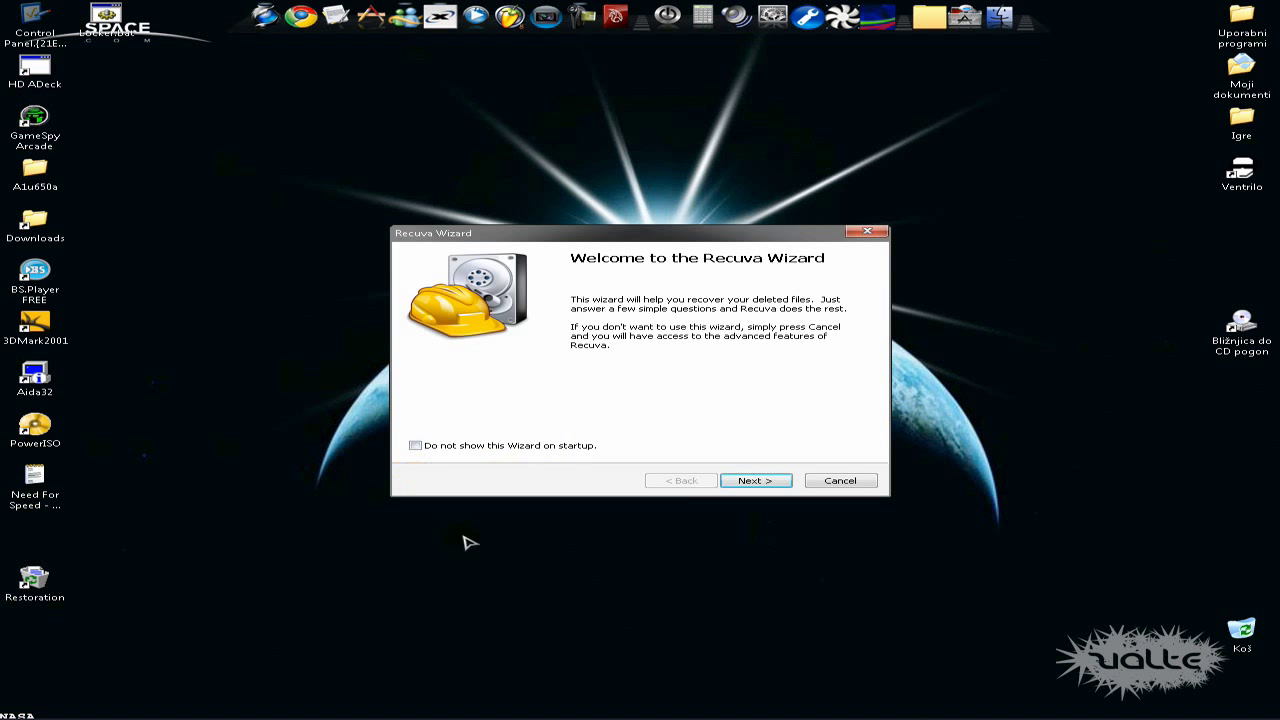
click(415, 445)
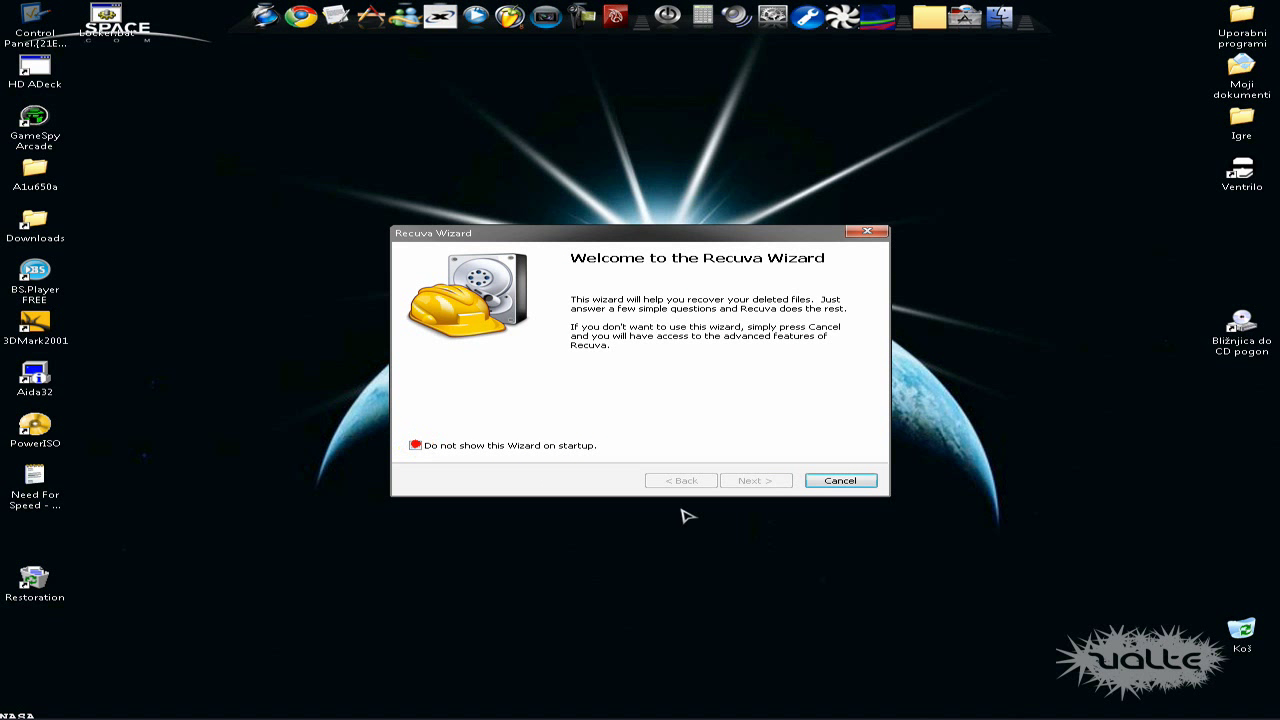
click(829, 482)
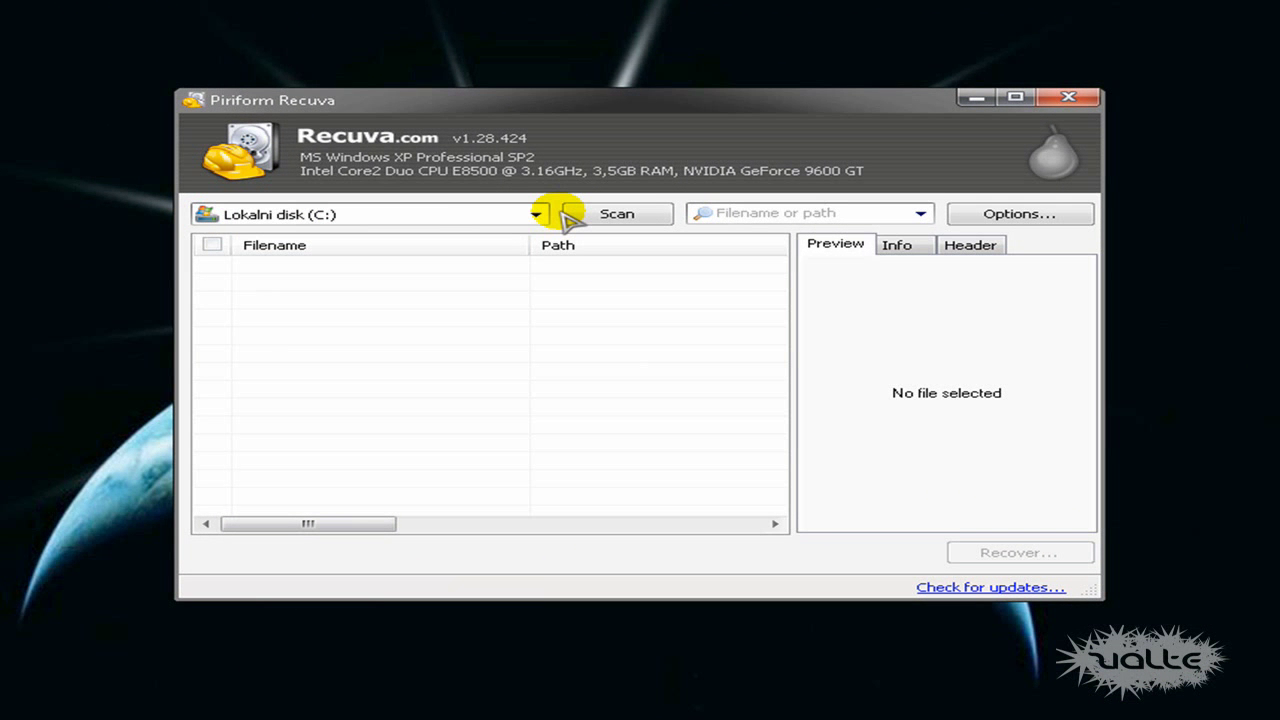
click(618, 215)
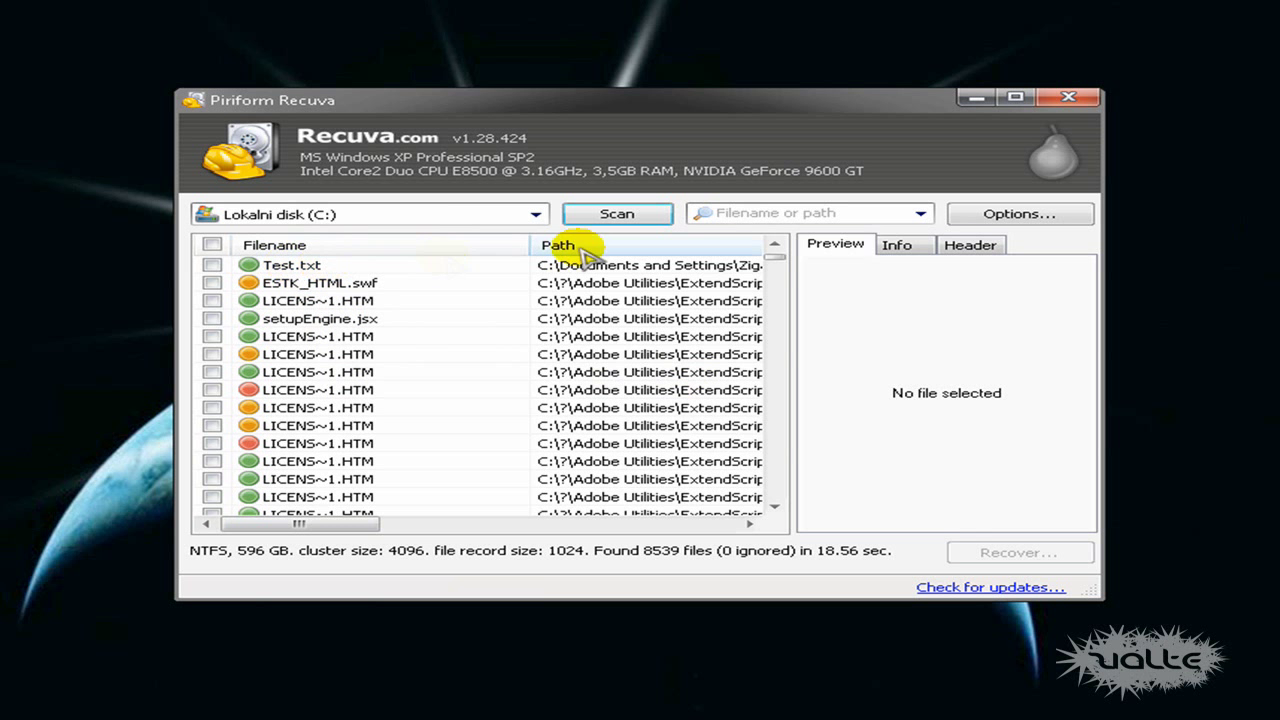
click(780, 213)
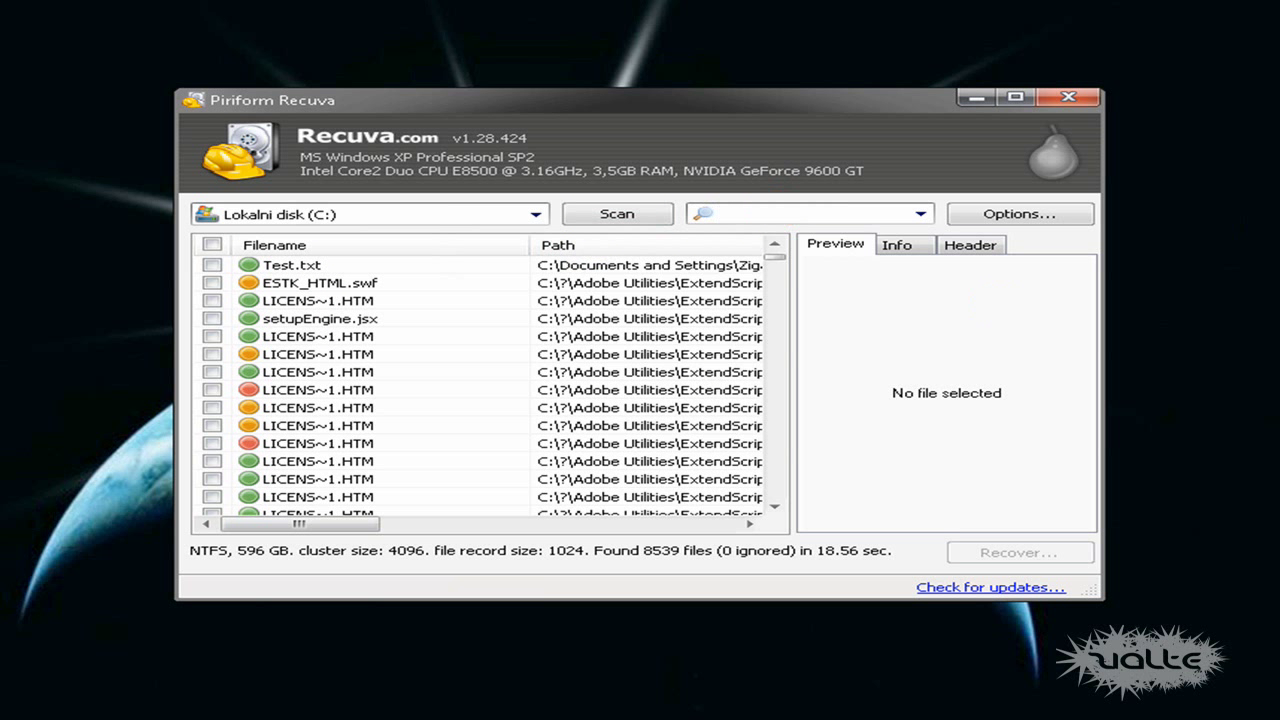
Filter by 'test', tick the first Test.txt, and recover it to the desktop (Namizje).
text(test)
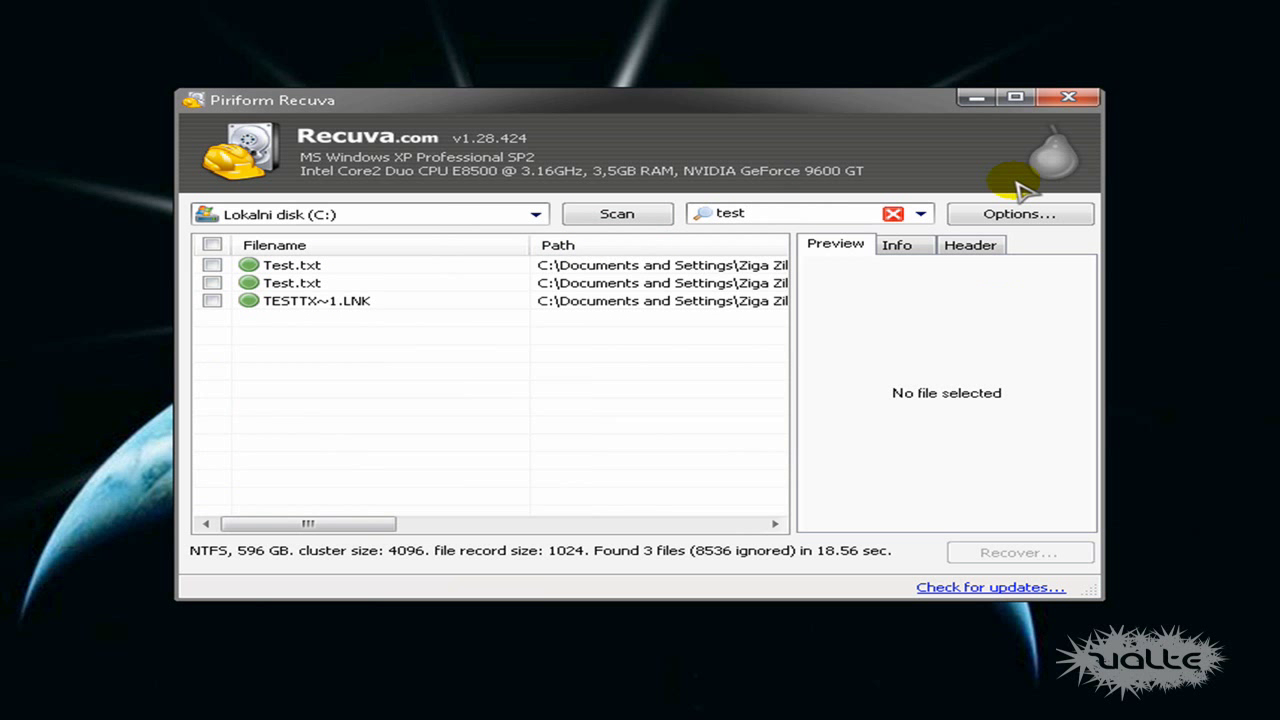
click(275, 265)
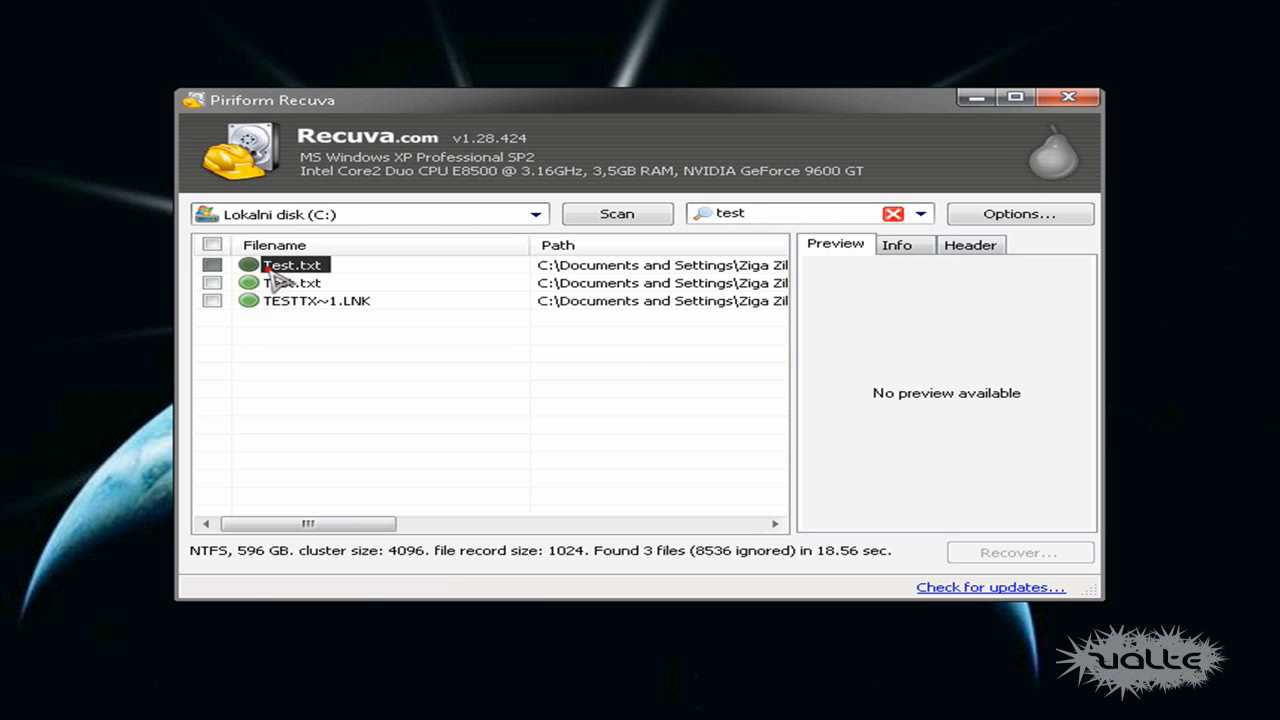
click(213, 267)
click(995, 556)
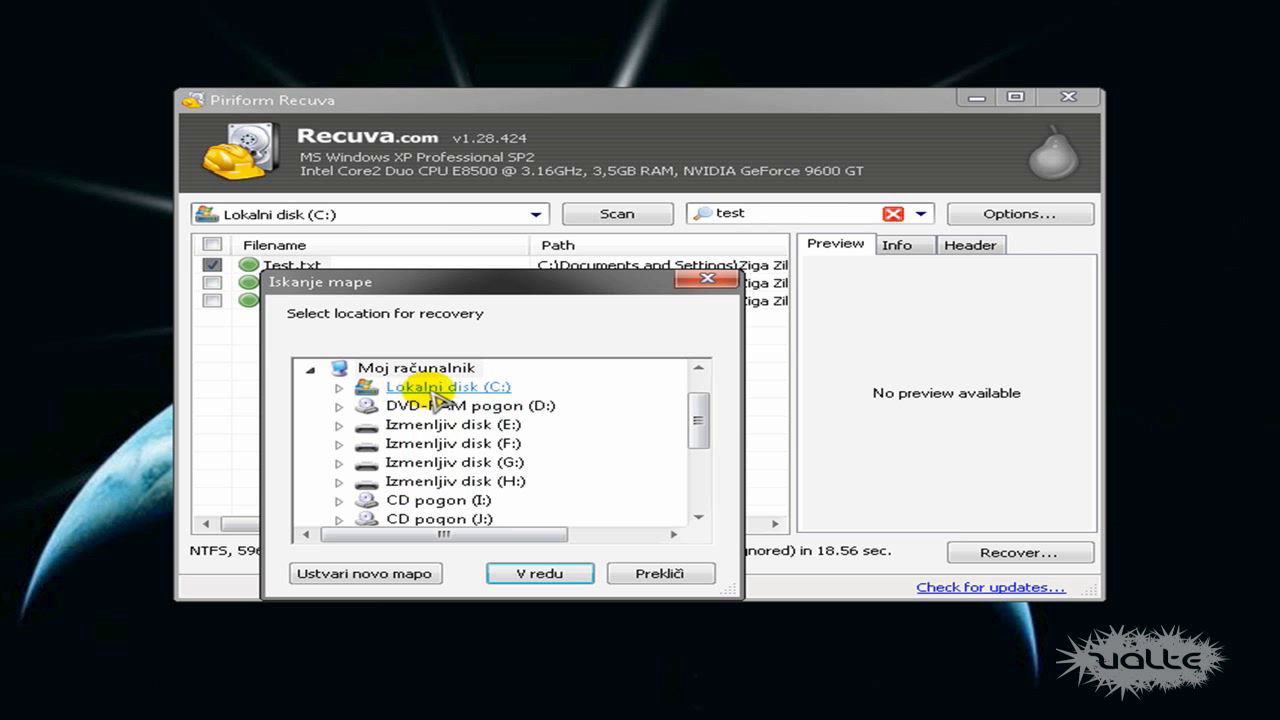
scroll(698, 410, up, 1)
click(340, 367)
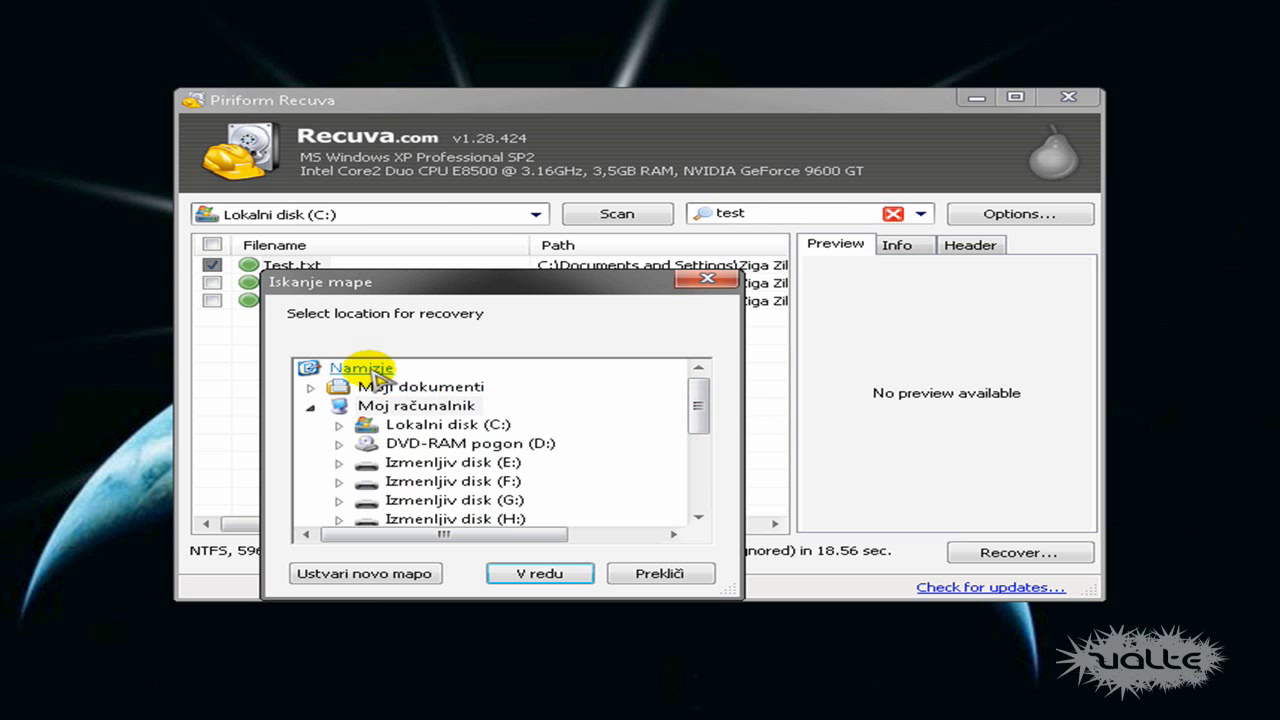
click(540, 574)
click(450, 500)
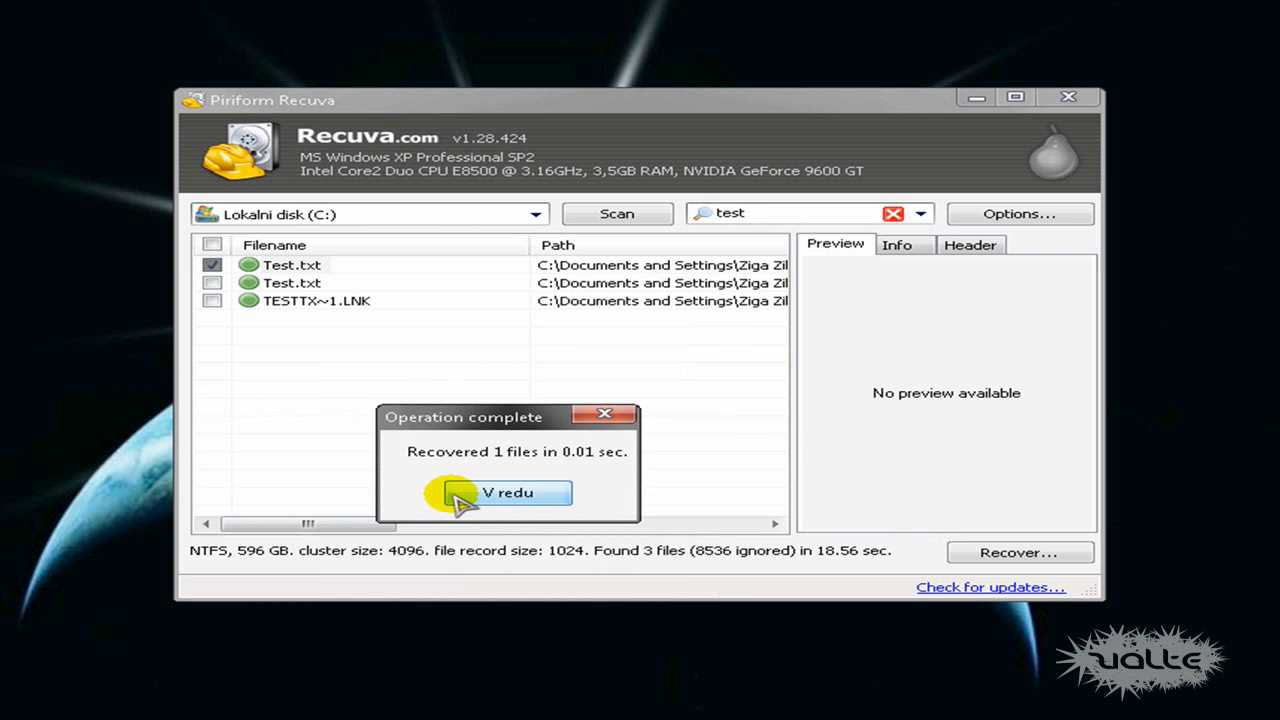
click(505, 492)
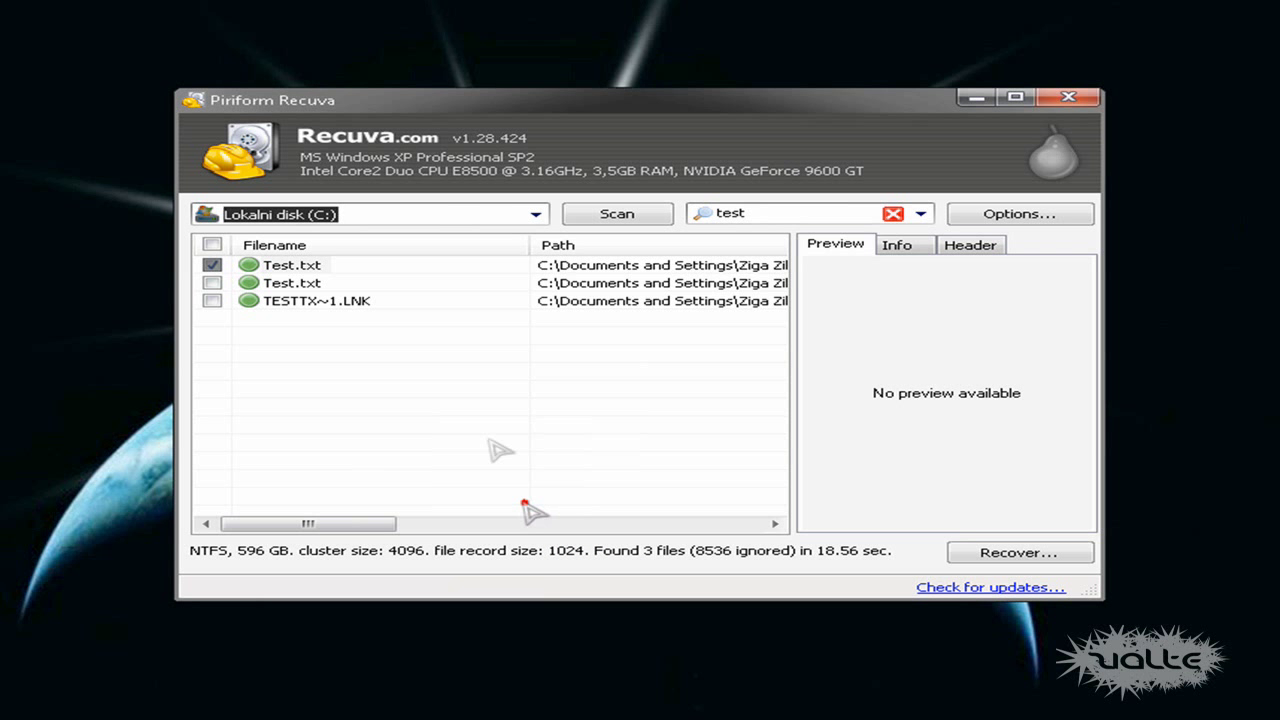
Filter by 'casca' and recover the Cascada mp3 to the desktop (Namizje).
double_click(766, 216)
text(cascada)
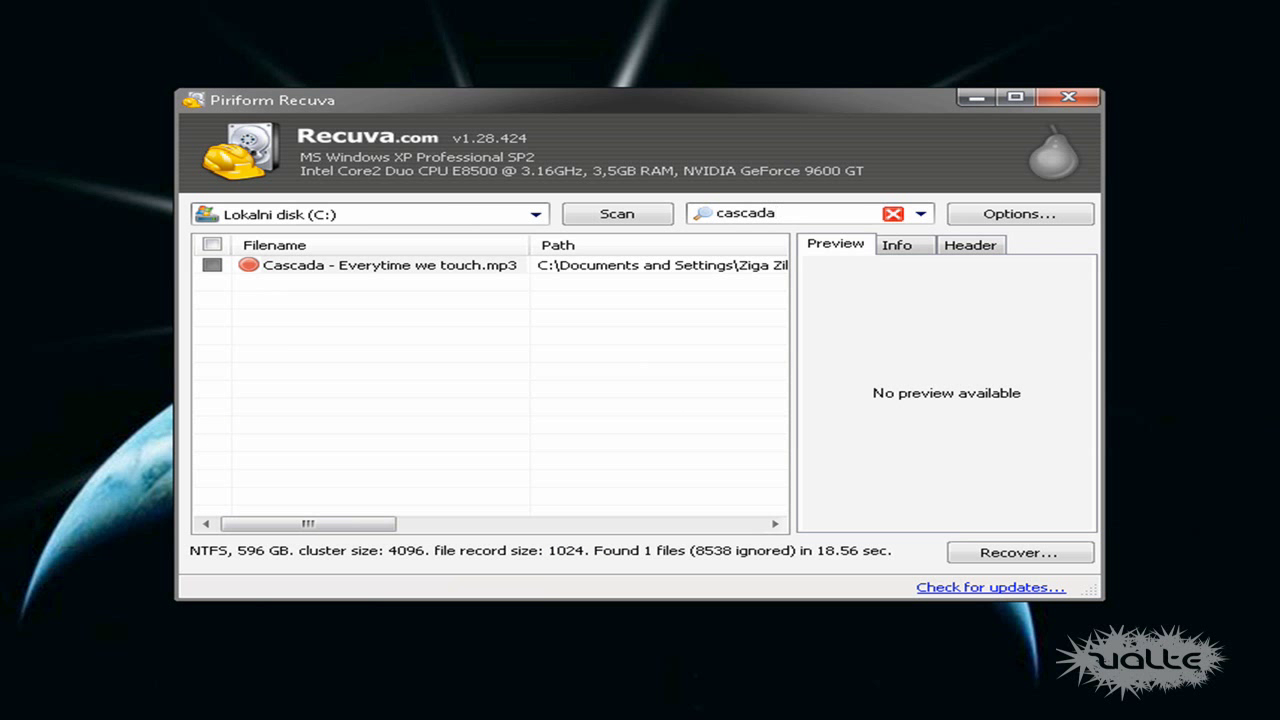
click(211, 265)
click(1000, 557)
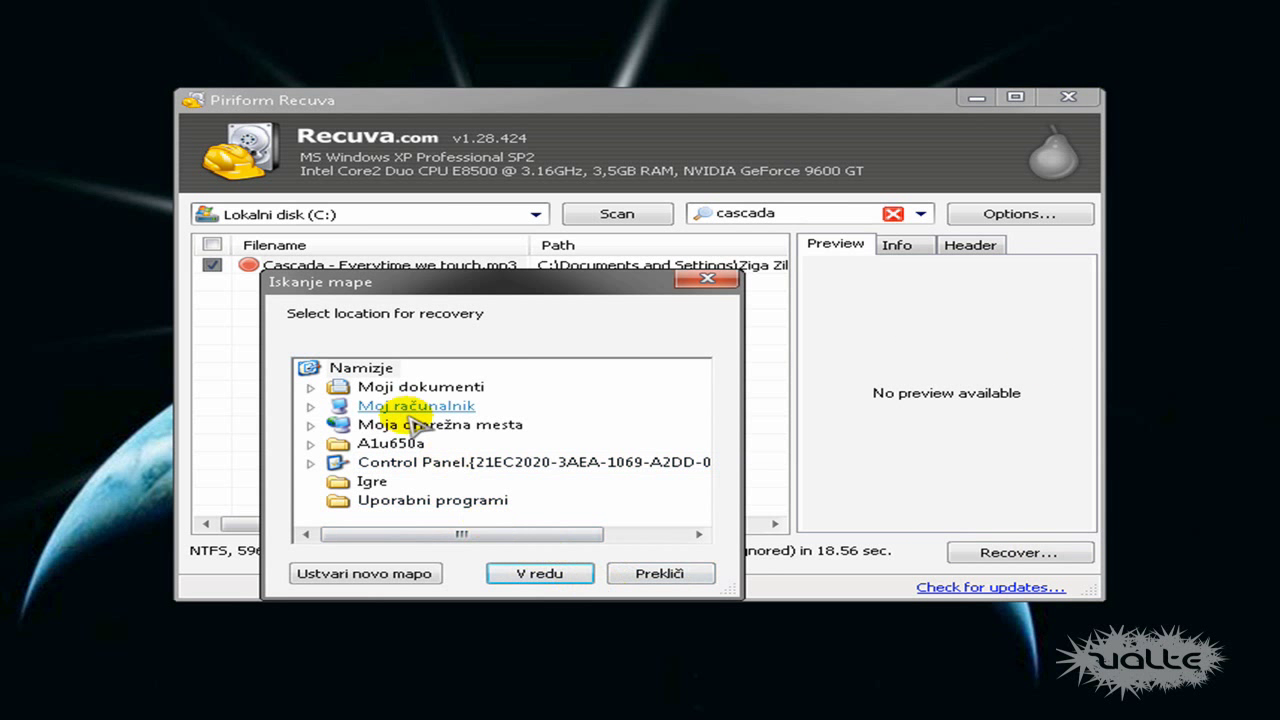
click(360, 369)
click(518, 574)
click(437, 500)
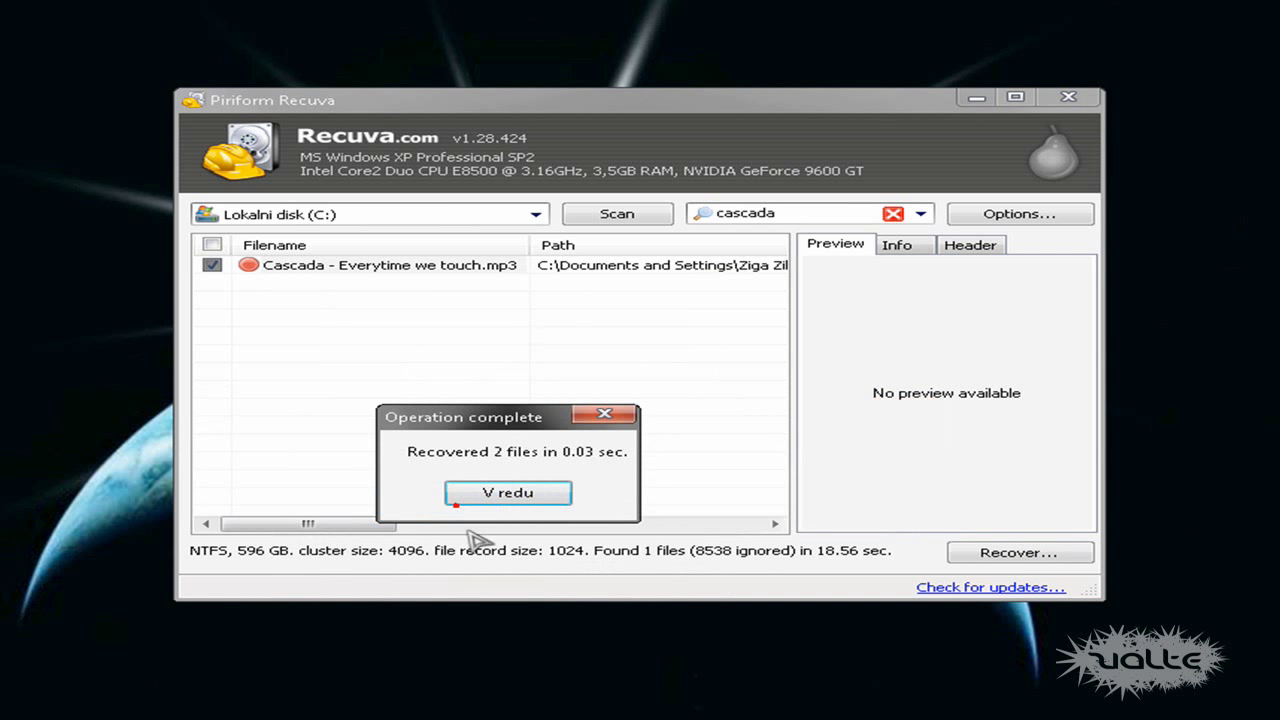
click(523, 492)
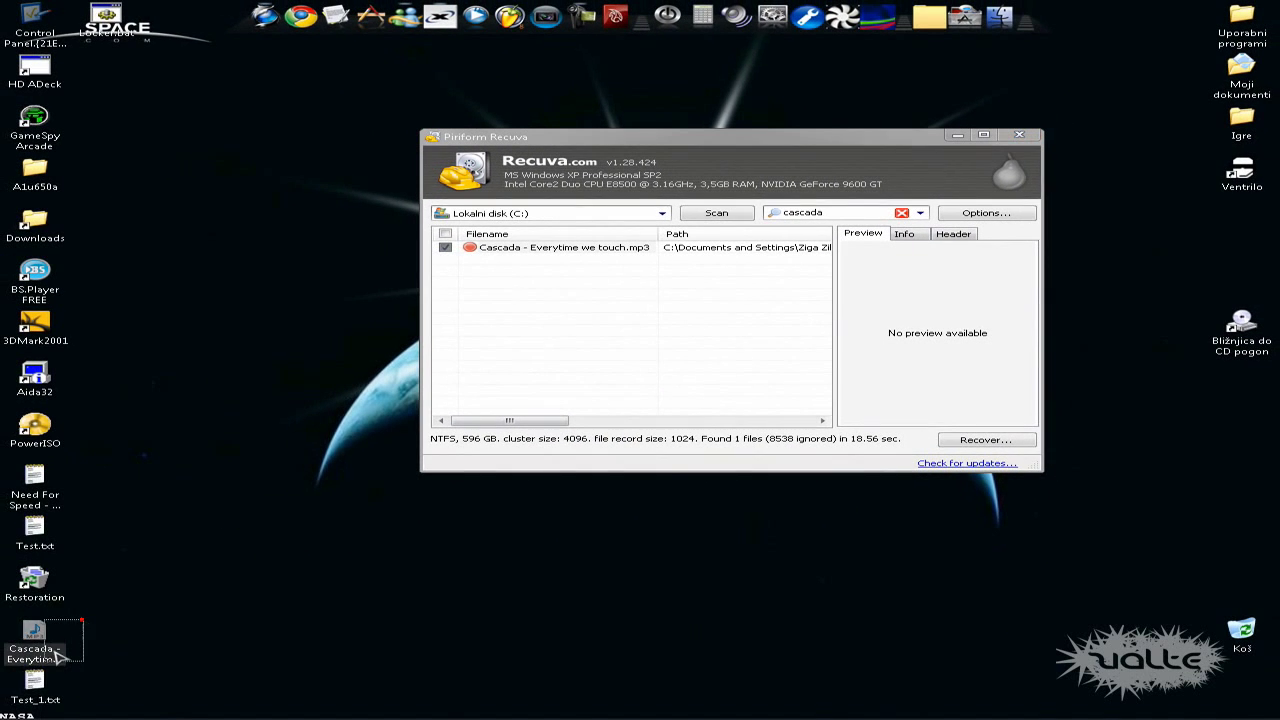
Move the recovered Cascada MP3 and Test_1.txt icons side by side near the desktop centre.
drag(57, 655, 40, 690)
drag(35, 635, 461, 533)
click(679, 573)
drag(465, 597, 452, 582)
click(688, 640)
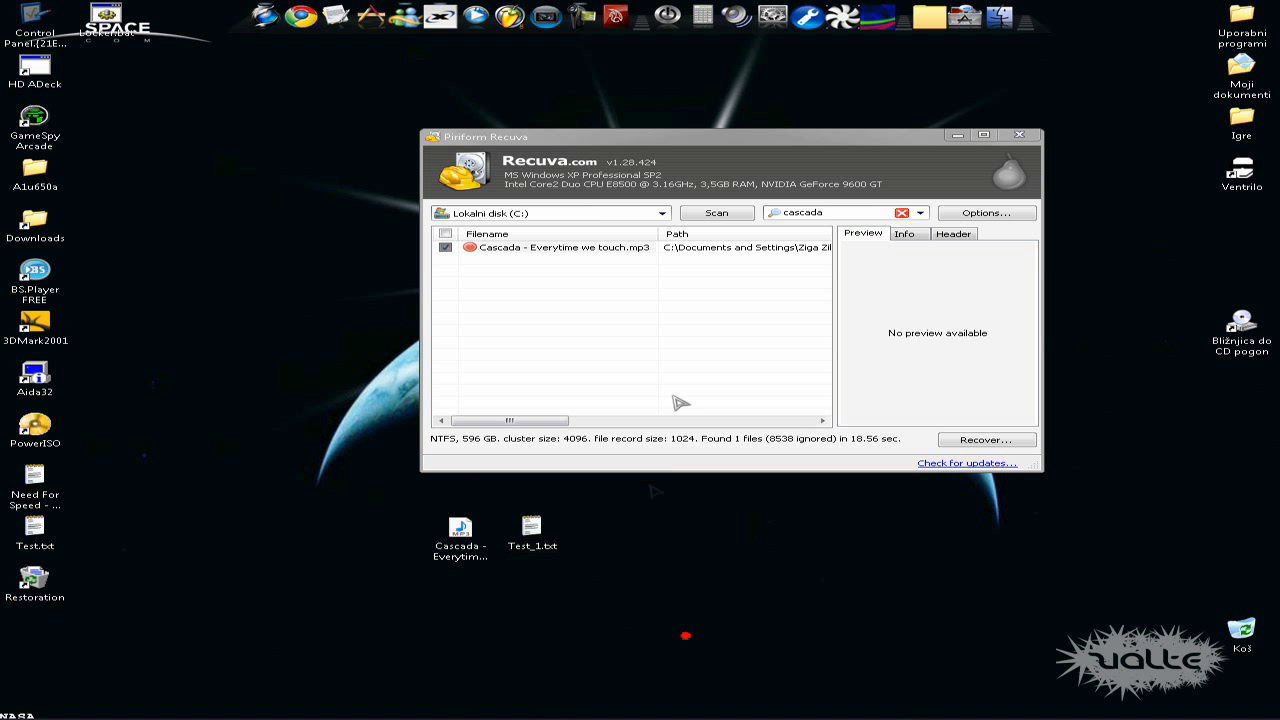
Bring Recuva to the front and place the Restoration icon beside its lower-left corner.
click(628, 138)
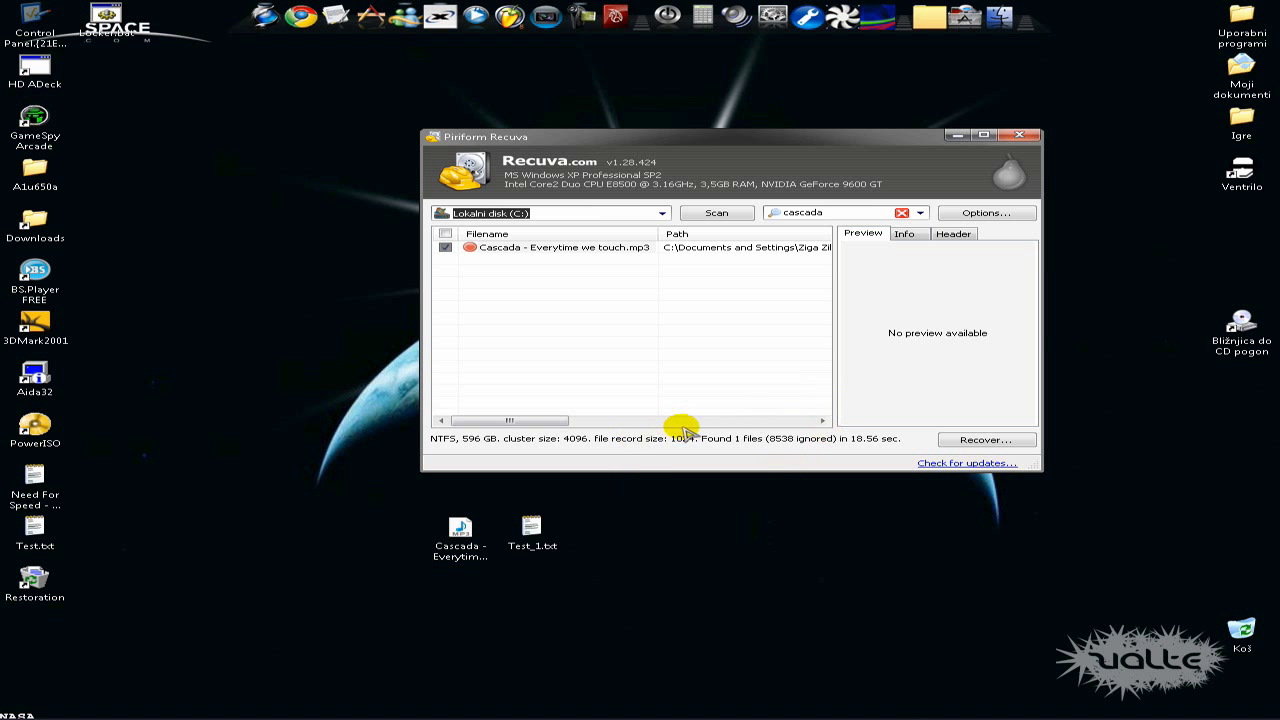
drag(20, 598, 303, 540)
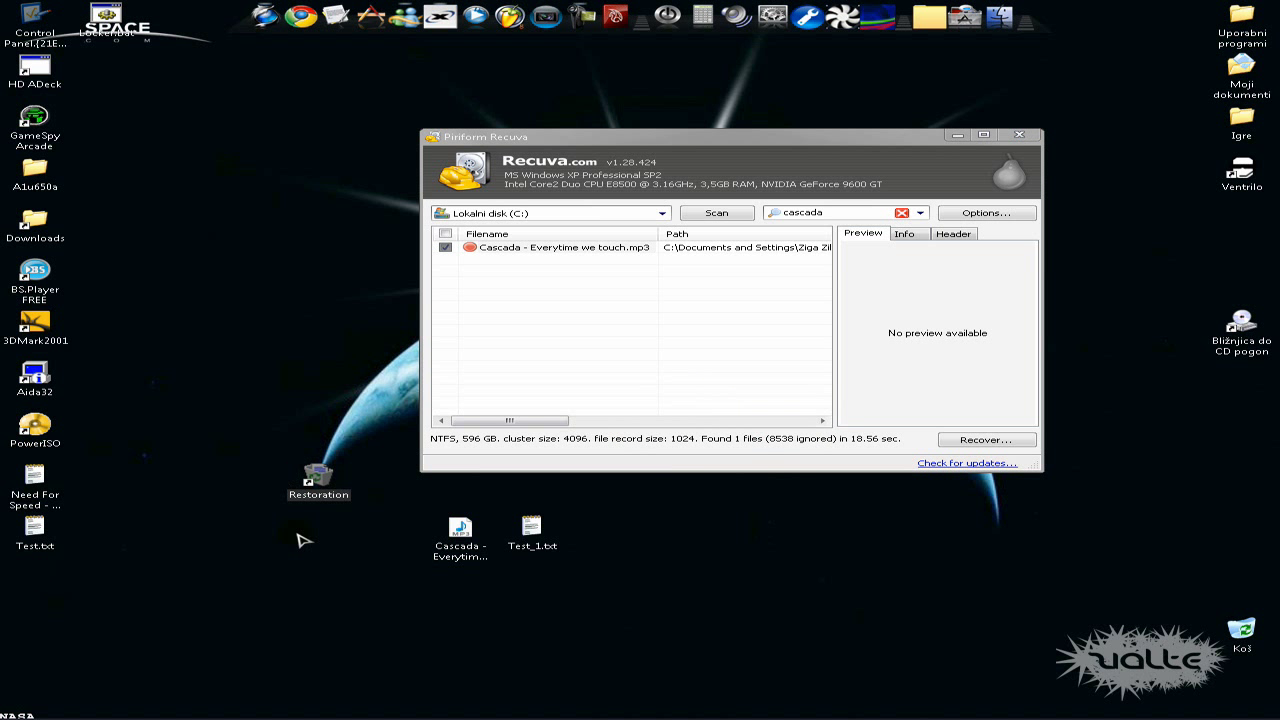
click(565, 355)
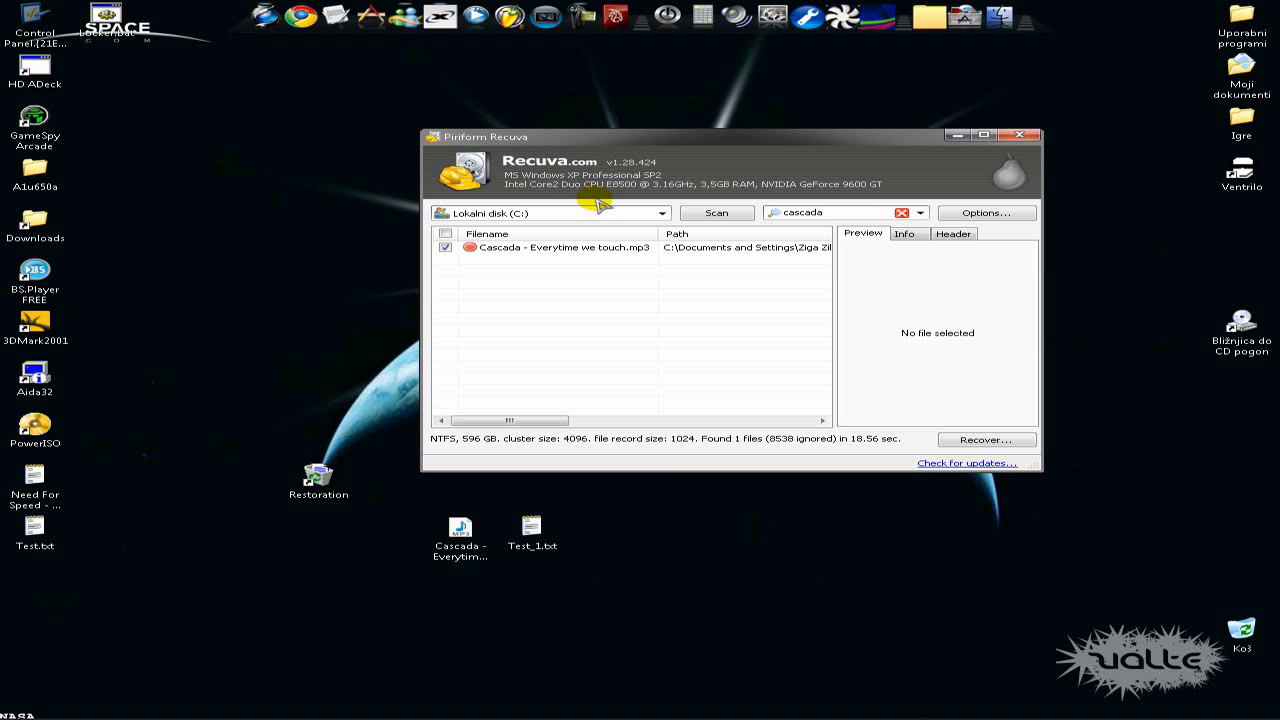
click(966, 214)
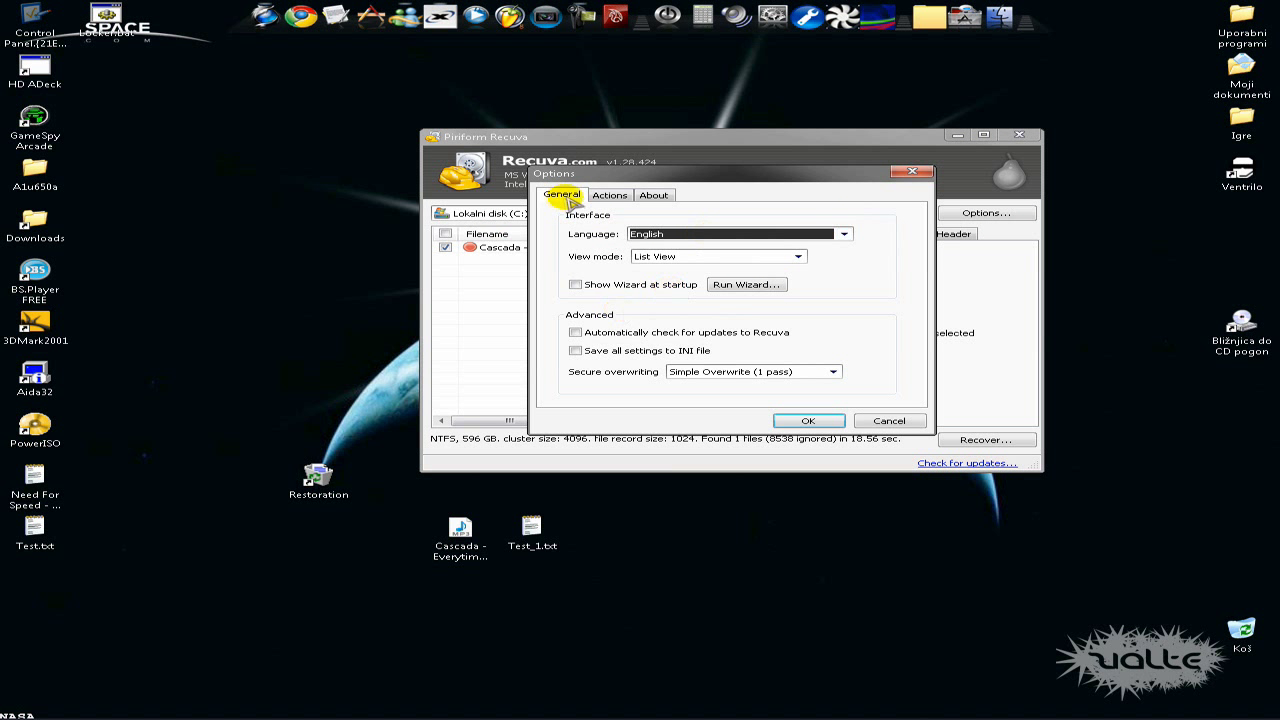
click(610, 194)
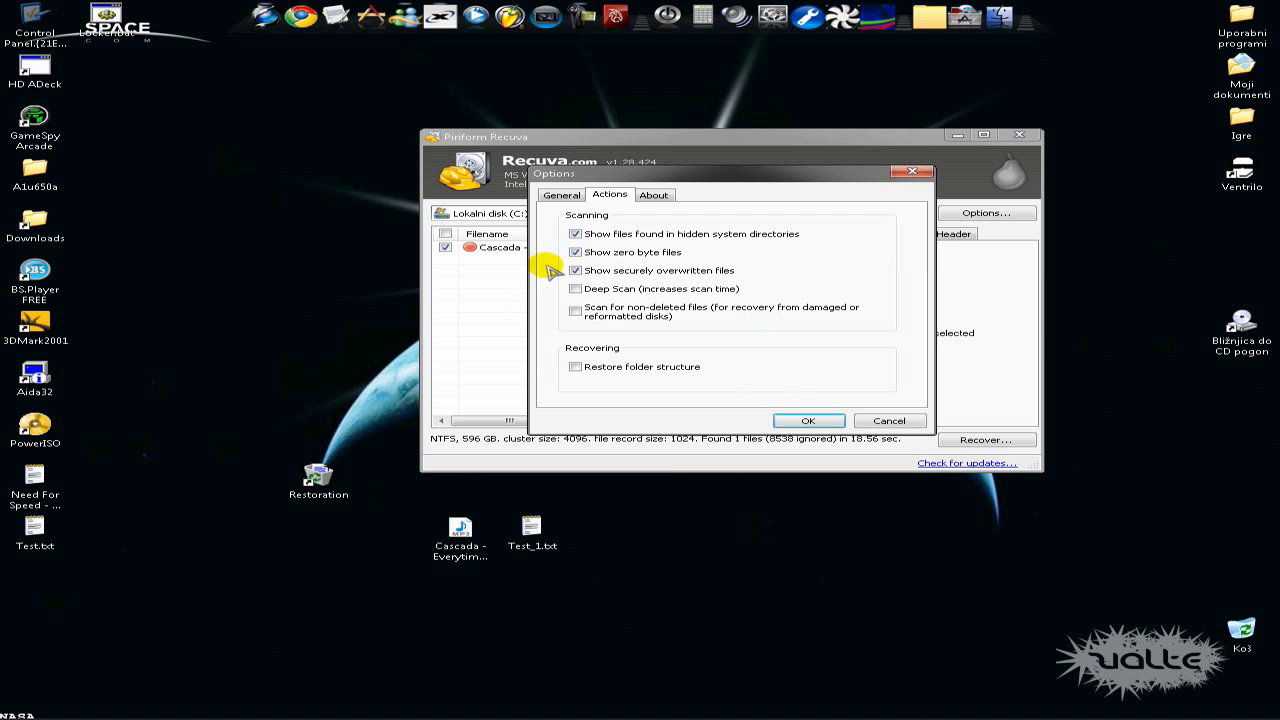
click(832, 422)
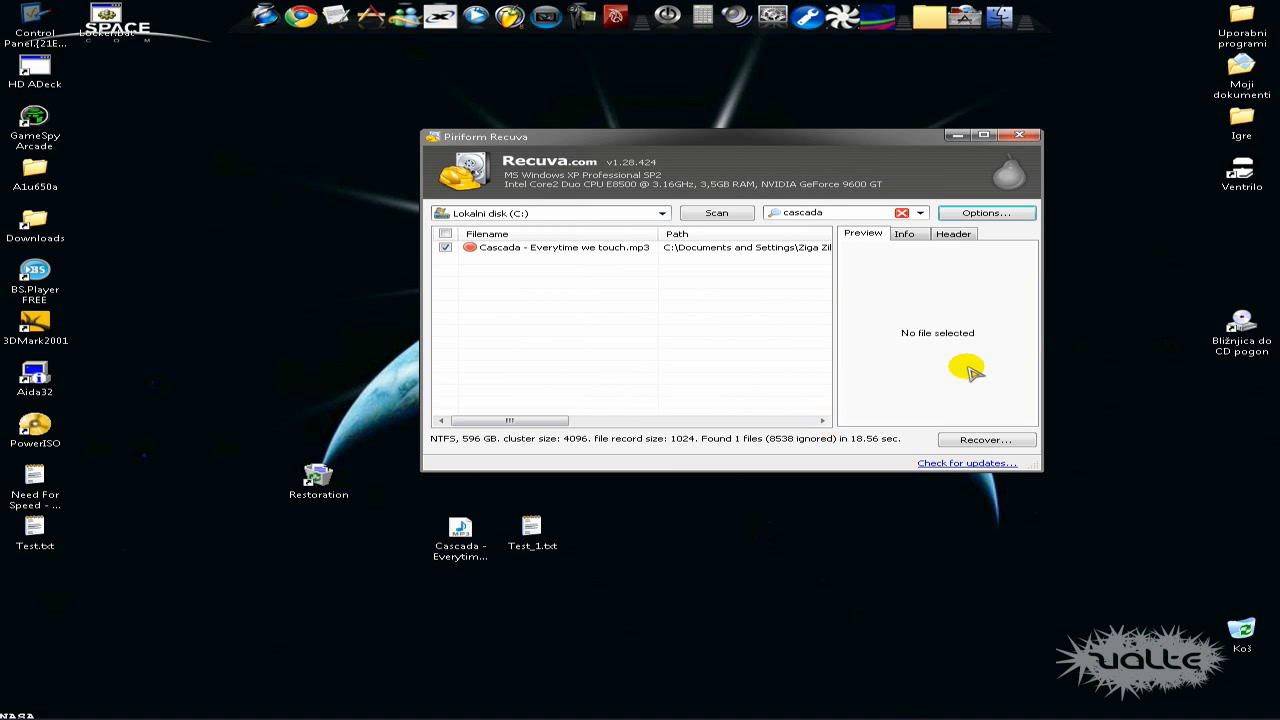